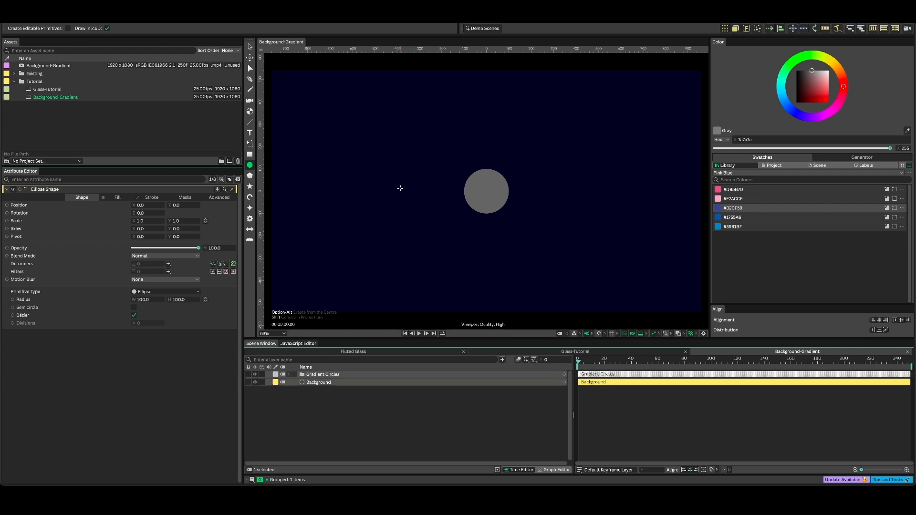
# Put the Gradient Circles group into a Duplicator and rename the duplicator Circle Gradients
pyautogui.click(726, 29)
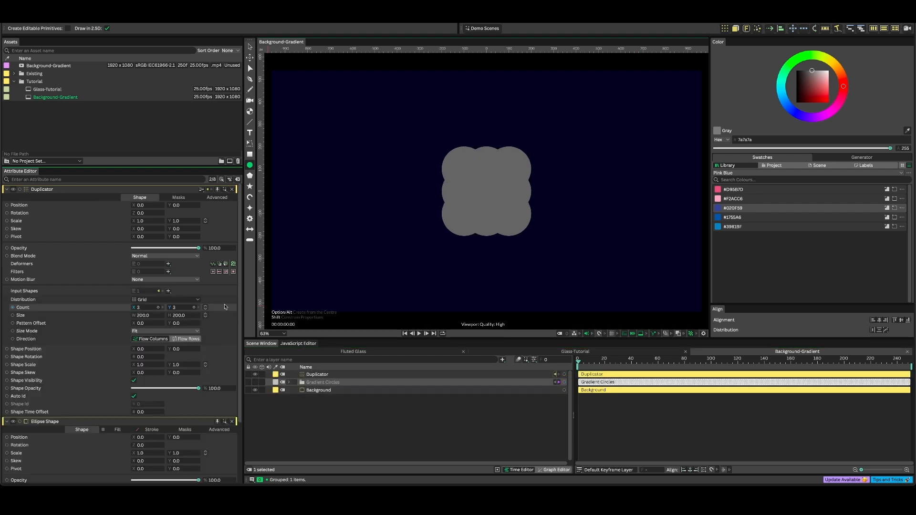
pyautogui.click(310, 376)
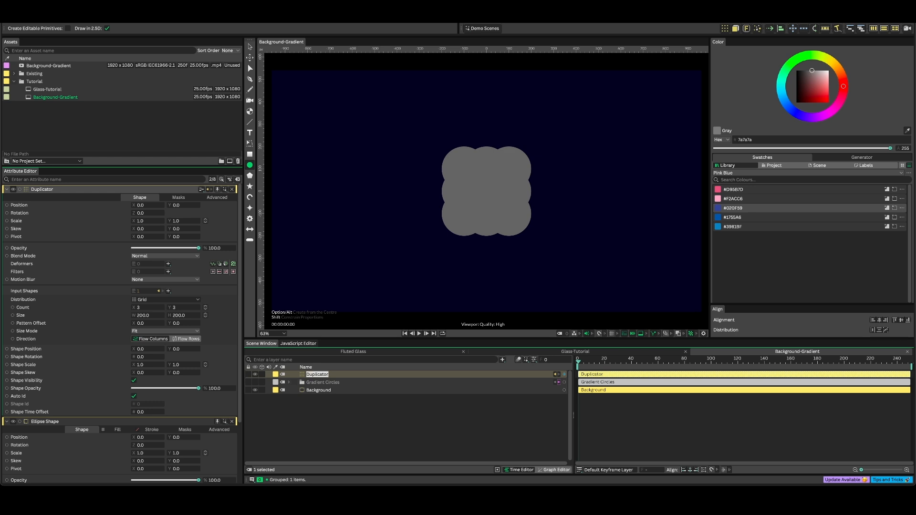
pyautogui.write('Circle Gradients')
pyautogui.press('Return')
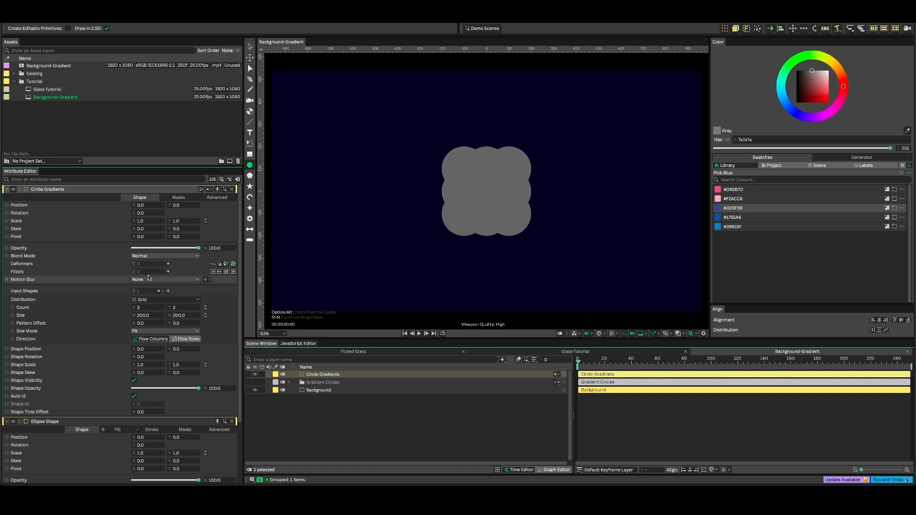
# Add a Noise behaviour to the Shape Position of the Circle Gradients duplicator
pyautogui.rightClick(90, 351)
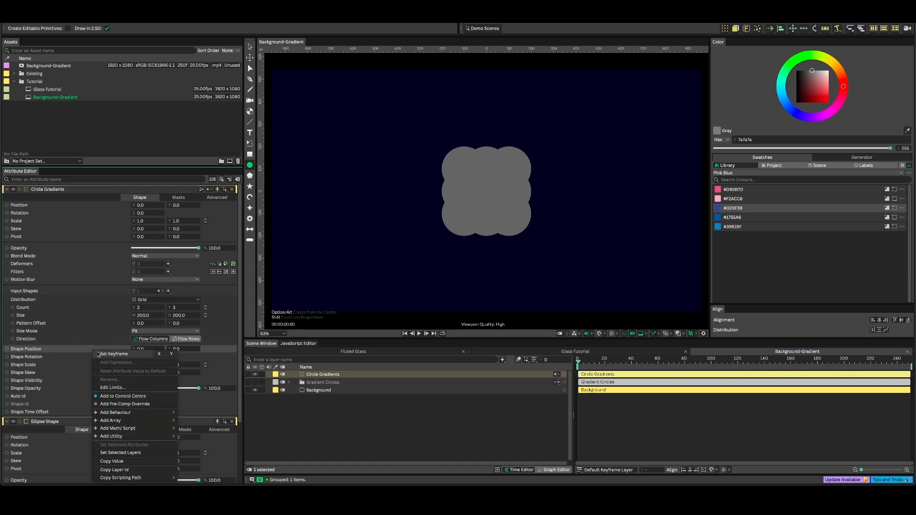
pyautogui.moveTo(129, 413)
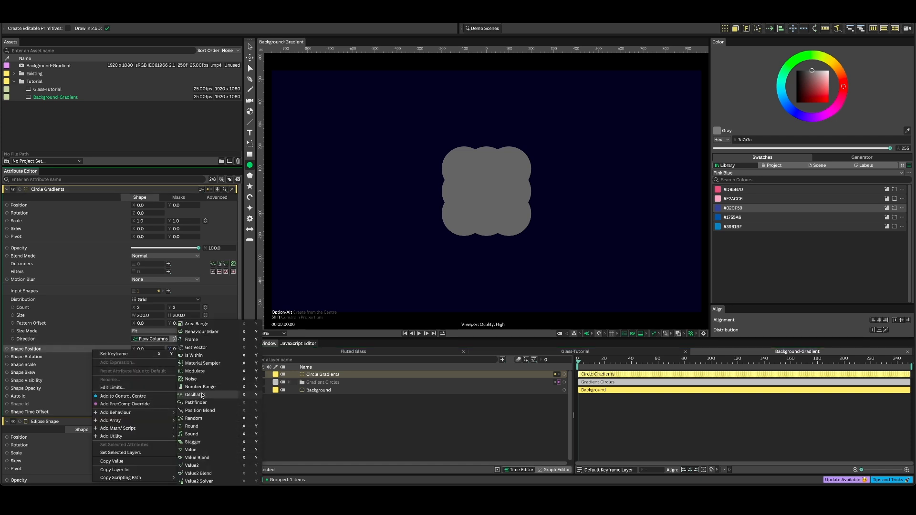
pyautogui.click(190, 379)
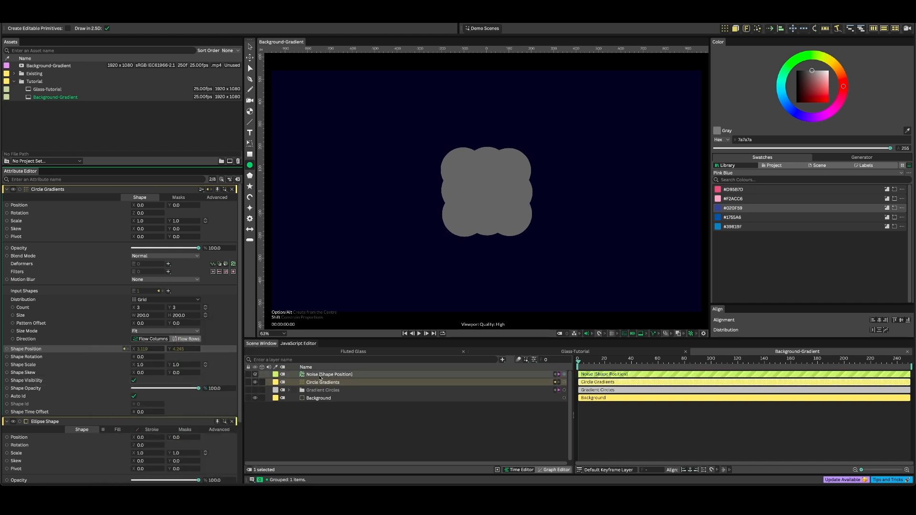
# Set the Shape Position noise to minimum -1000, maximum 1000 and frequency 0.2, and preview the animation
pyautogui.click(321, 377)
pyautogui.click(142, 267)
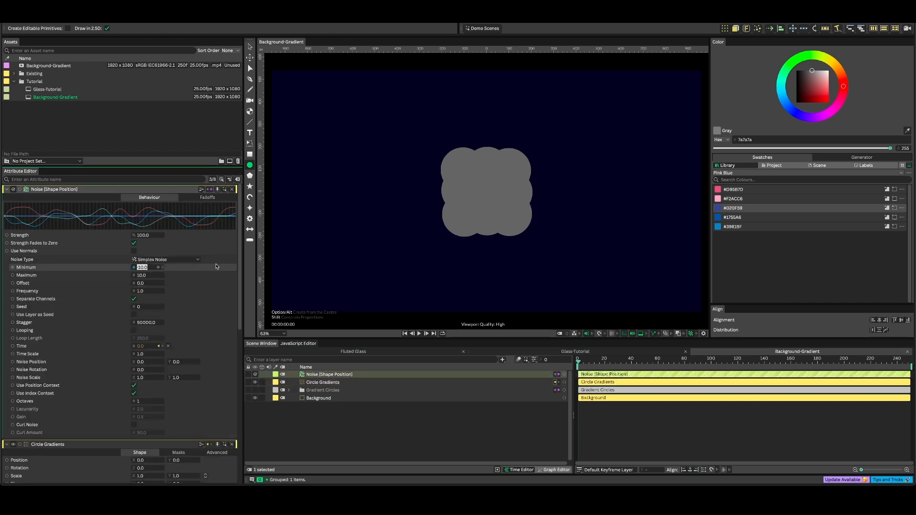
pyautogui.write('-1000')
pyautogui.press('Tab')
pyautogui.write('1000')
pyautogui.press('Return')
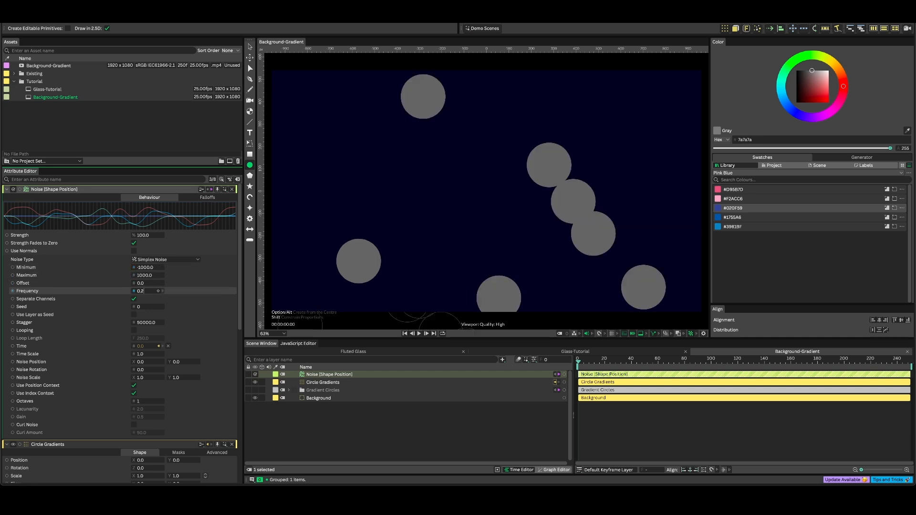
pyautogui.write('0.2')
pyautogui.press('Return')
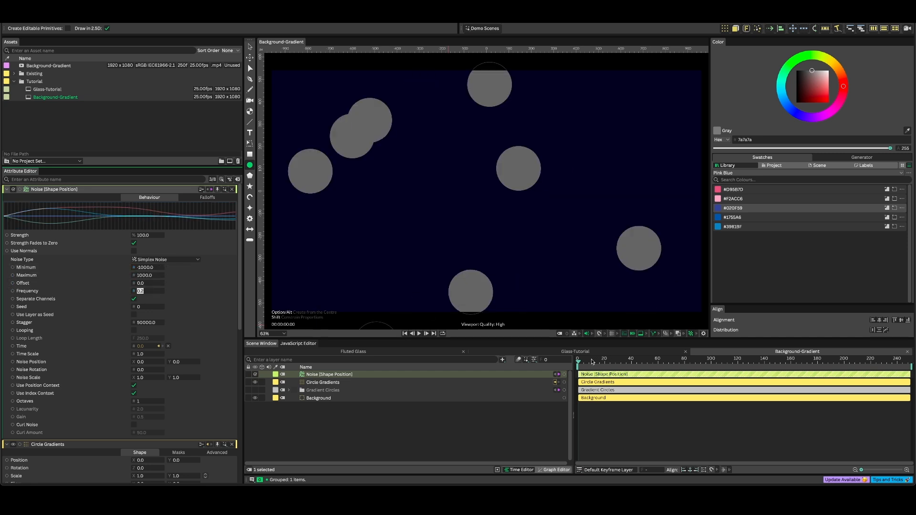
pyautogui.press('space')
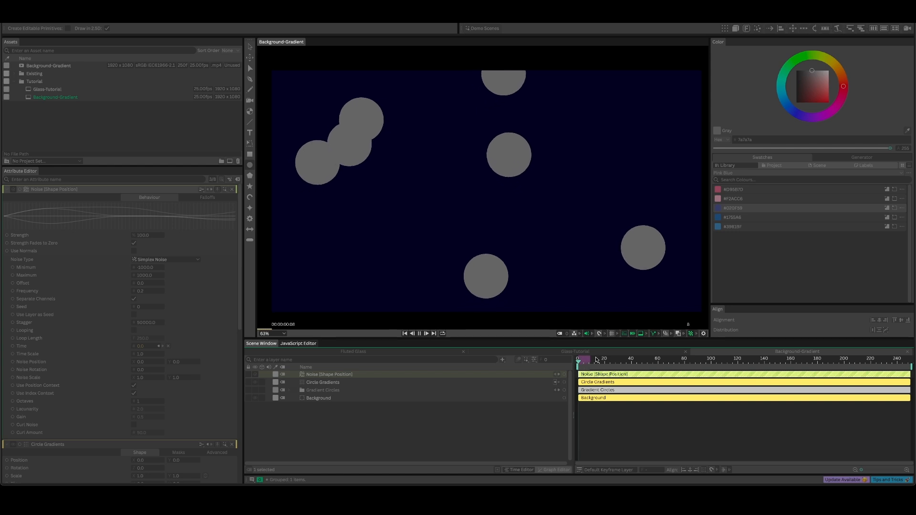
pyautogui.press('space')
pyautogui.click(579, 360)
pyautogui.press('space')
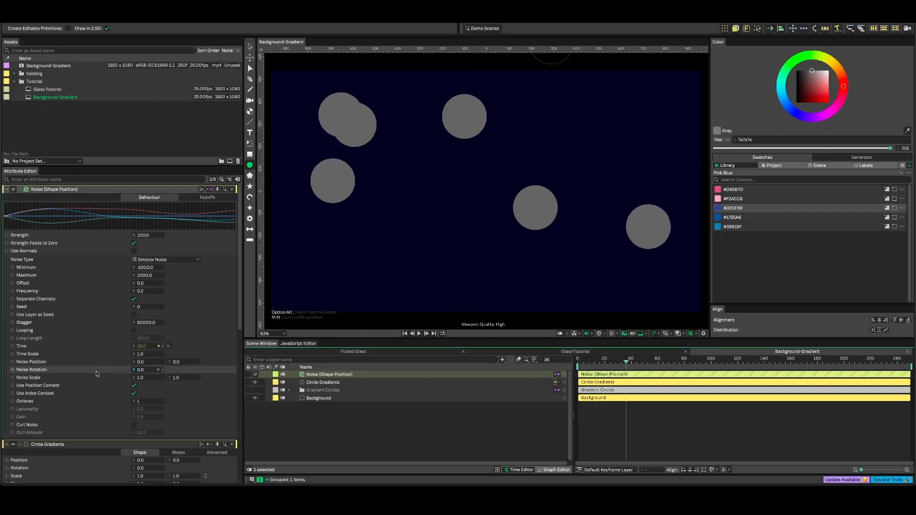
# Add a Random behaviour to the Shape Scale of the Circle Gradients duplicator
pyautogui.click(308, 382)
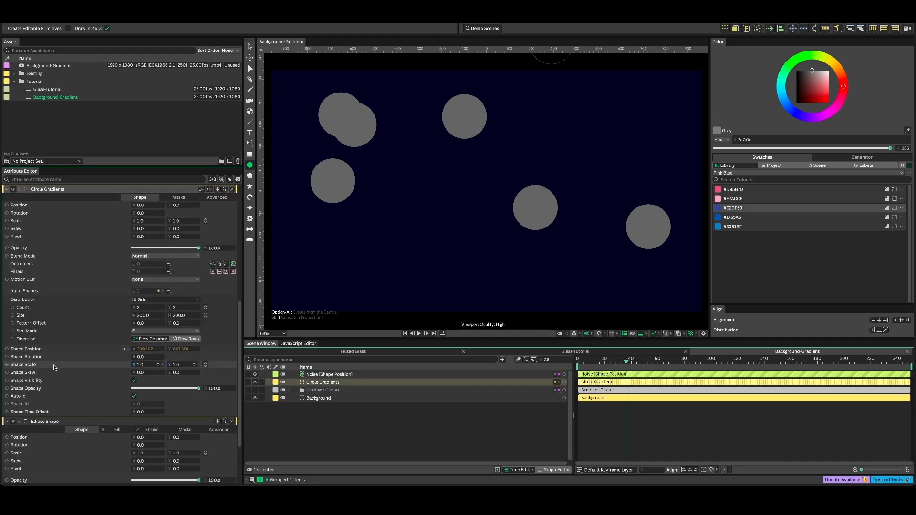
pyautogui.rightClick(56, 364)
pyautogui.moveTo(96, 296)
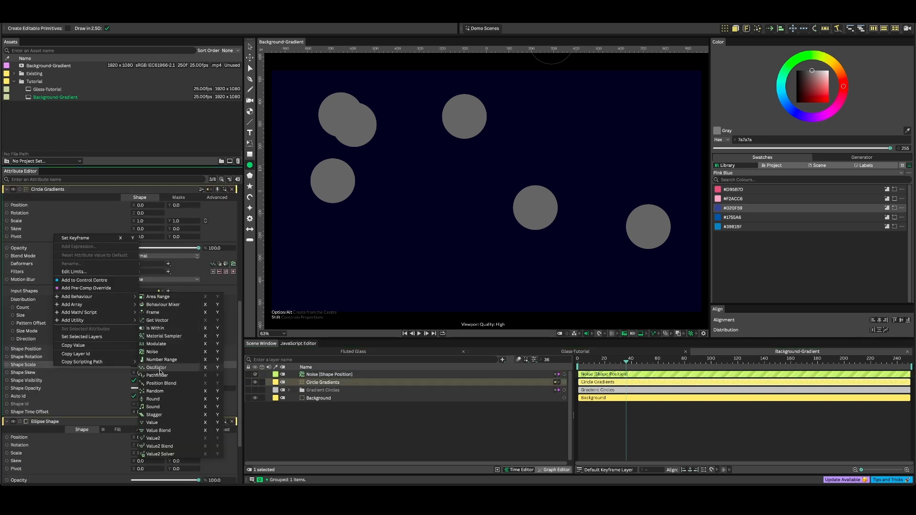
pyautogui.click(154, 391)
# Set the Shape Scale randomness to minimum 1 and maximum 3, and play the animation from the start
pyautogui.click(326, 382)
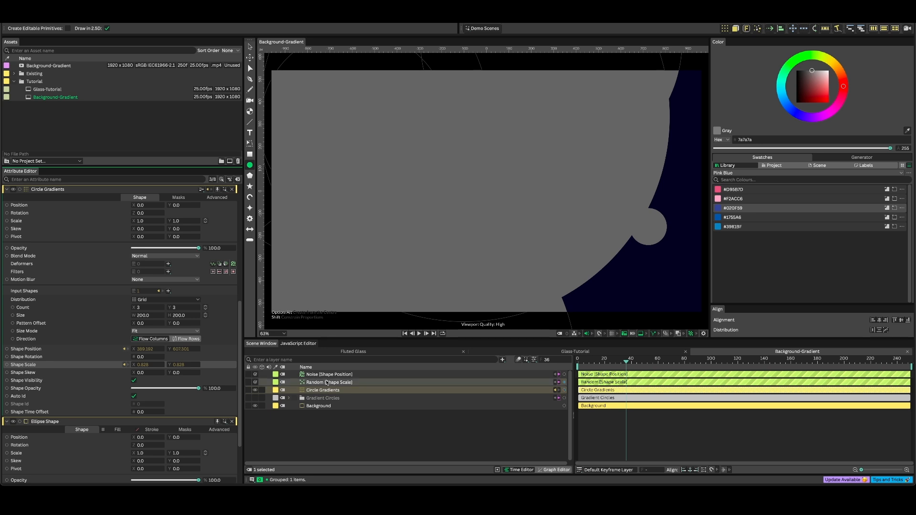
pyautogui.click(139, 258)
pyautogui.write('1')
pyautogui.press('Tab')
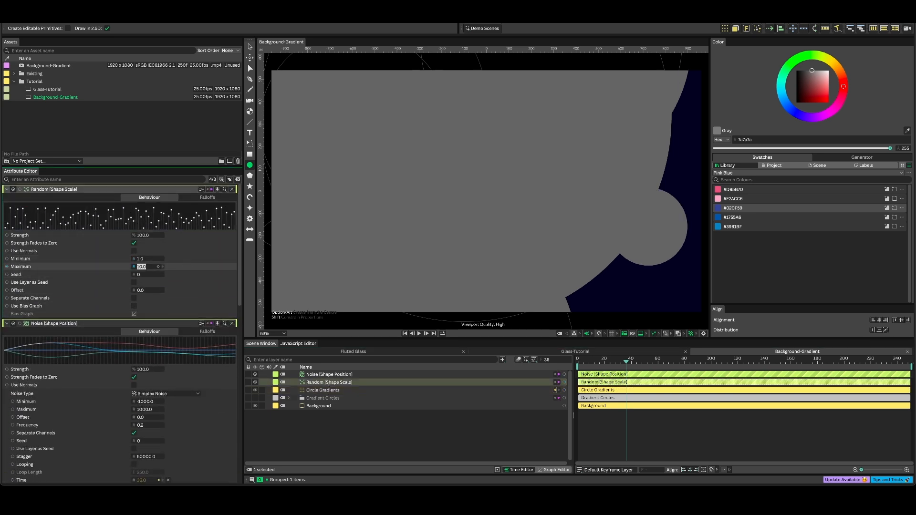
pyautogui.press('Return')
pyautogui.click(628, 424)
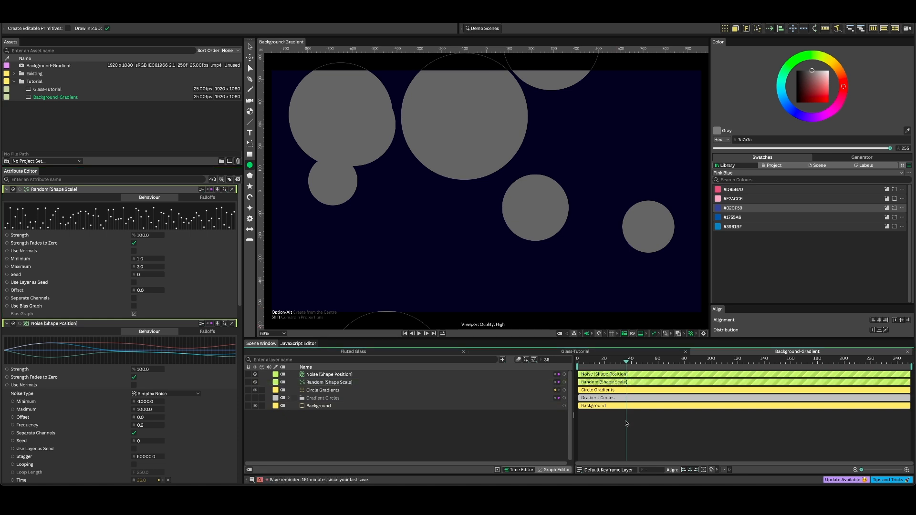
pyautogui.press('Home')
pyautogui.press('space')
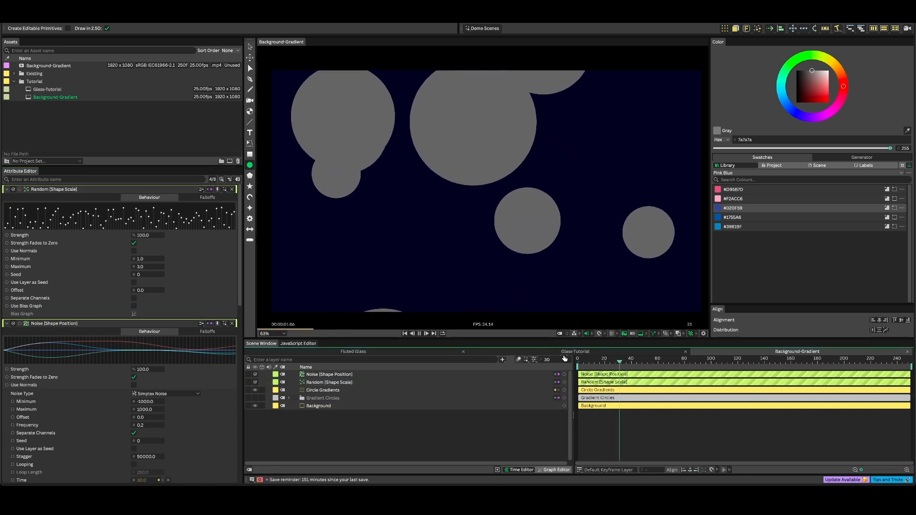
pyautogui.press('space')
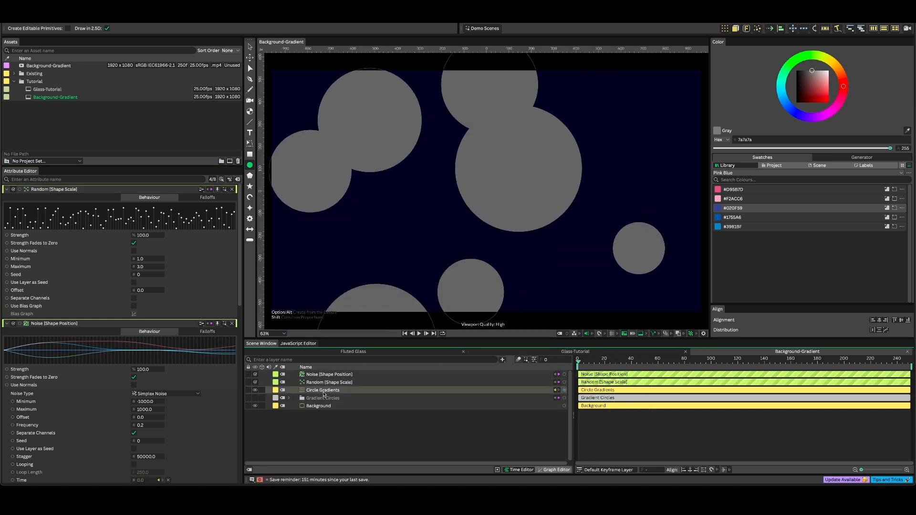
# Add a Color Array to the fill colour of the ellipse inside the Gradient Circles group
pyautogui.click(290, 399)
pyautogui.click(315, 406)
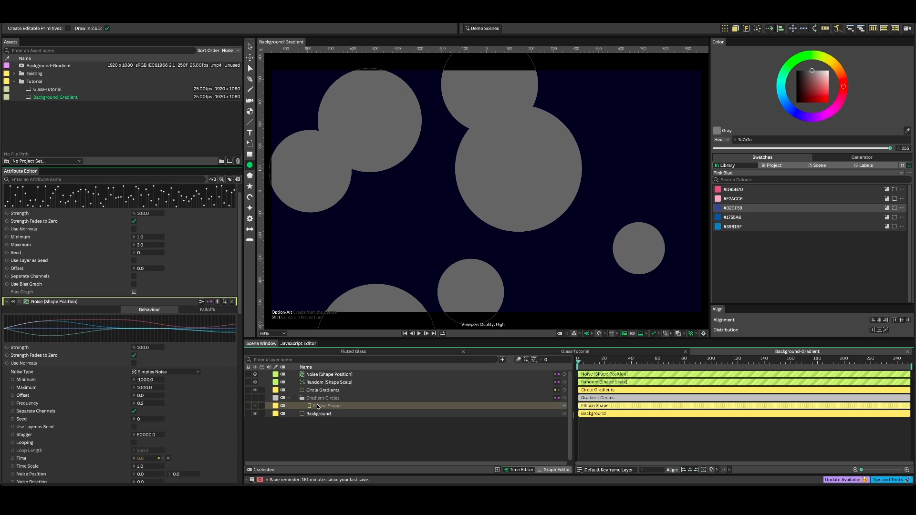
pyautogui.rightClick(107, 214)
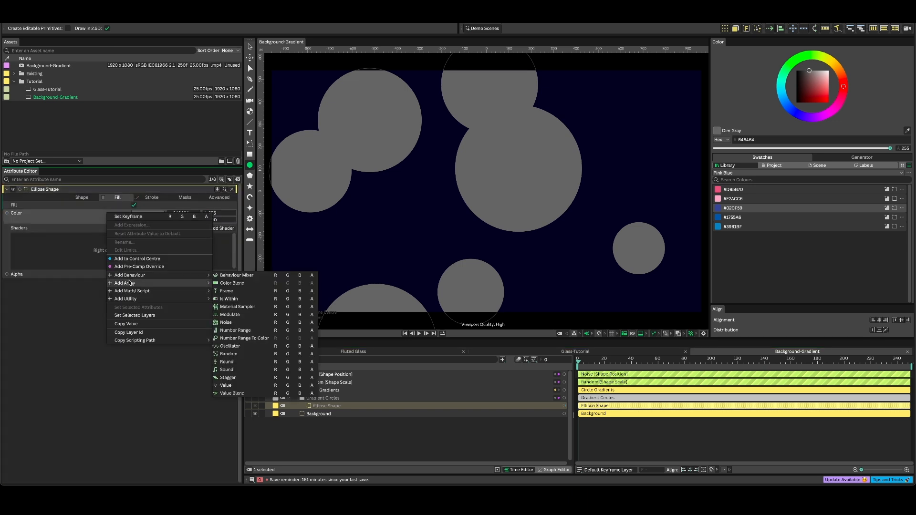
pyautogui.moveTo(190, 283)
pyautogui.click(232, 284)
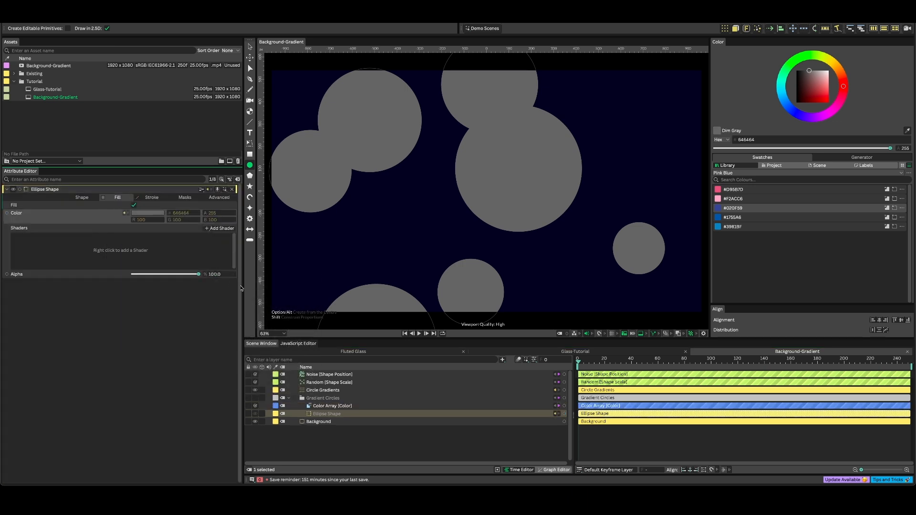
# Add five more colour entries to the ellipse's Color Array
pyautogui.click(332, 406)
pyautogui.click(140, 231)
pyautogui.click(139, 231)
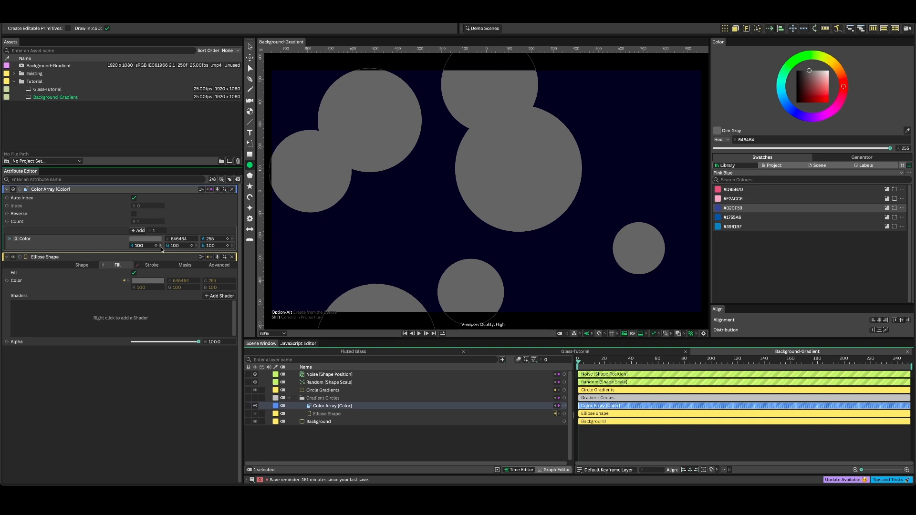
pyautogui.click(139, 230)
pyautogui.click(139, 231)
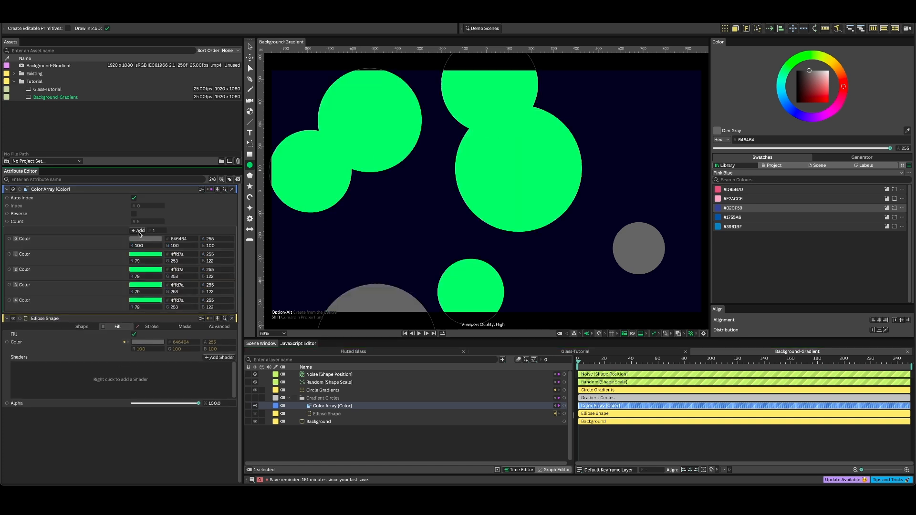
pyautogui.click(139, 232)
# Set the first three Color Array entries to purple, bright blue and turquoise
pyautogui.click(144, 239)
pyautogui.click(161, 171)
pyautogui.click(142, 189)
pyautogui.click(145, 255)
pyautogui.click(119, 188)
pyautogui.click(160, 186)
pyautogui.click(145, 270)
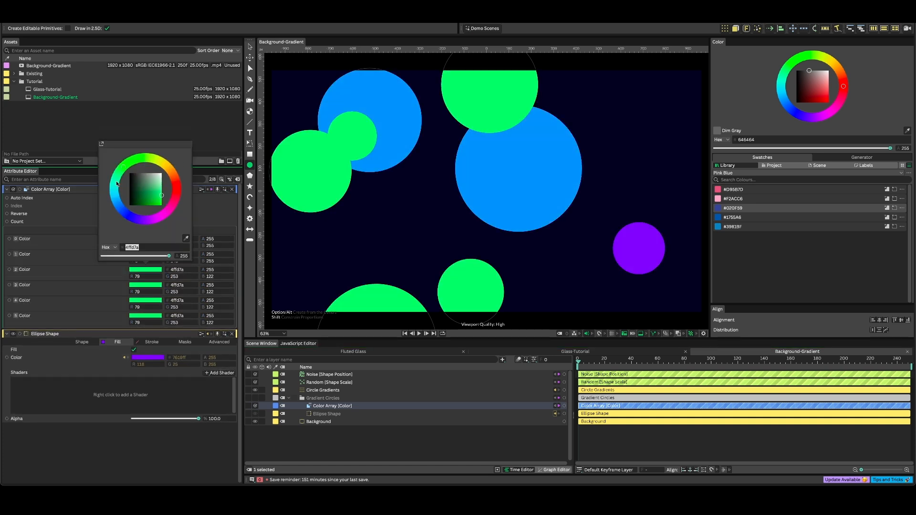
pyautogui.click(116, 181)
# Set the last three Color Array entries to dark indigo, pink and orange
pyautogui.click(143, 285)
pyautogui.click(143, 236)
pyautogui.click(138, 218)
pyautogui.click(143, 300)
pyautogui.click(167, 242)
pyautogui.click(140, 316)
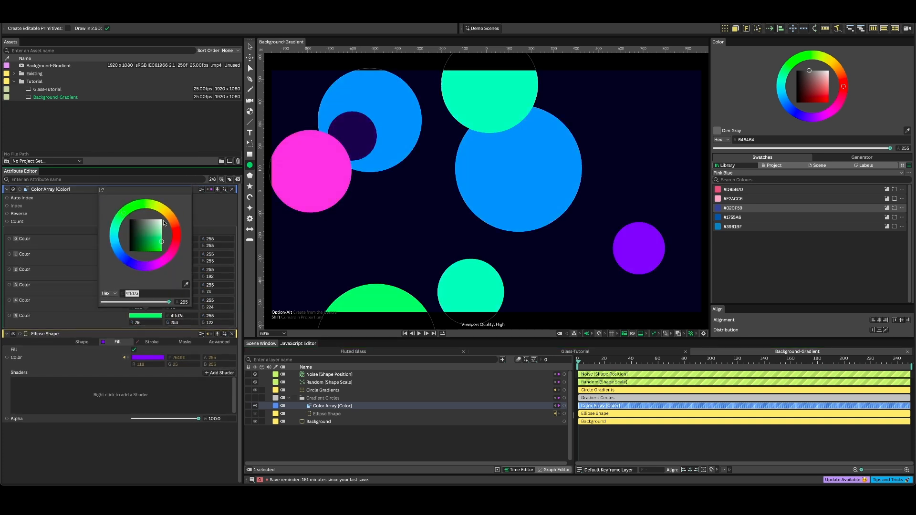
pyautogui.click(168, 214)
pyautogui.click(331, 406)
# Add a Fast Blur filter to the Circle Gradients duplicator, set its amount to 160 on both axes, and preview the result
pyautogui.click(331, 391)
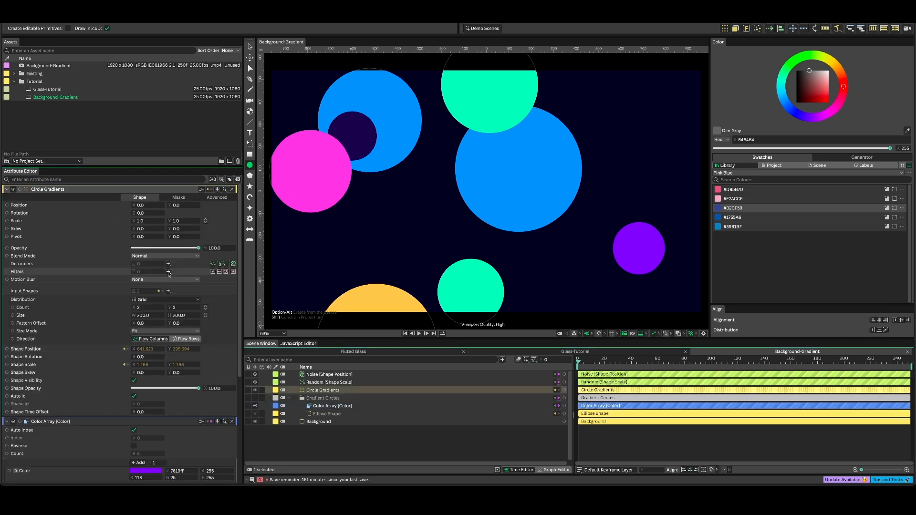
pyautogui.click(169, 273)
pyautogui.click(200, 229)
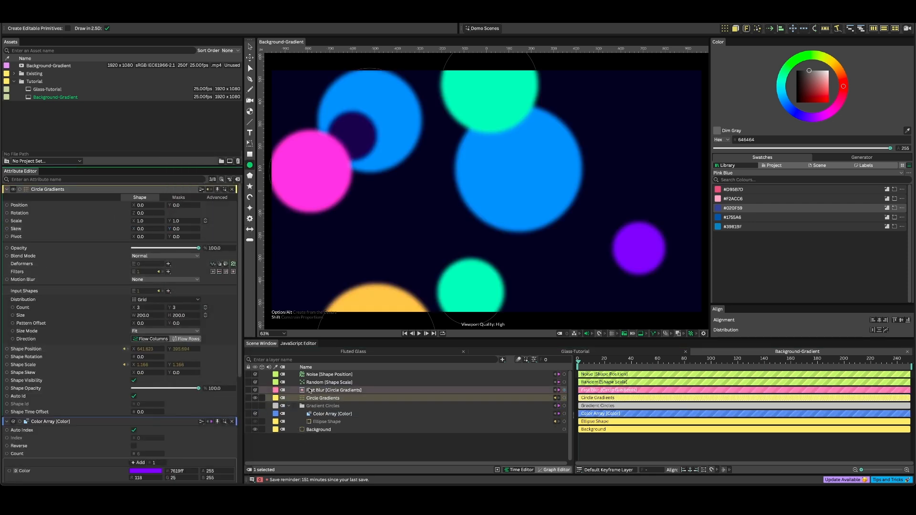
pyautogui.click(309, 389)
pyautogui.click(205, 205)
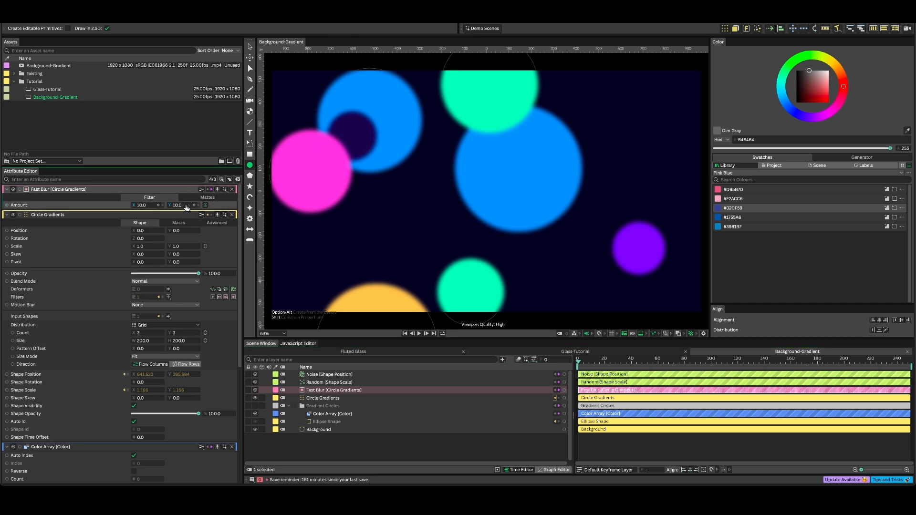
pyautogui.click(177, 205)
pyautogui.write('160')
pyautogui.press('Return')
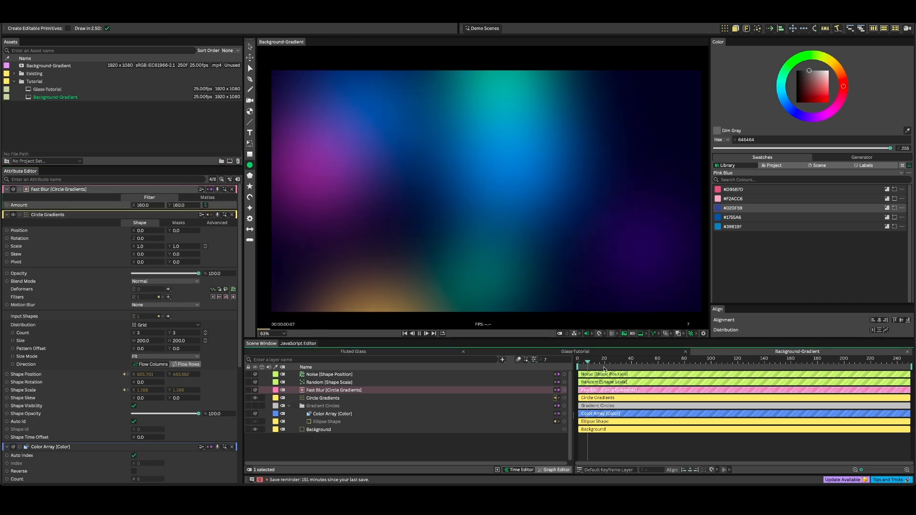
pyautogui.press('space')
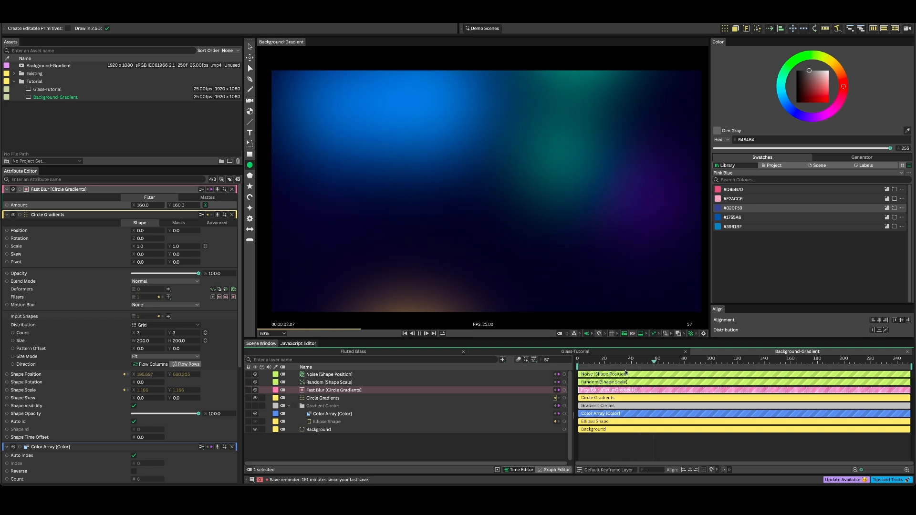
pyautogui.press('space')
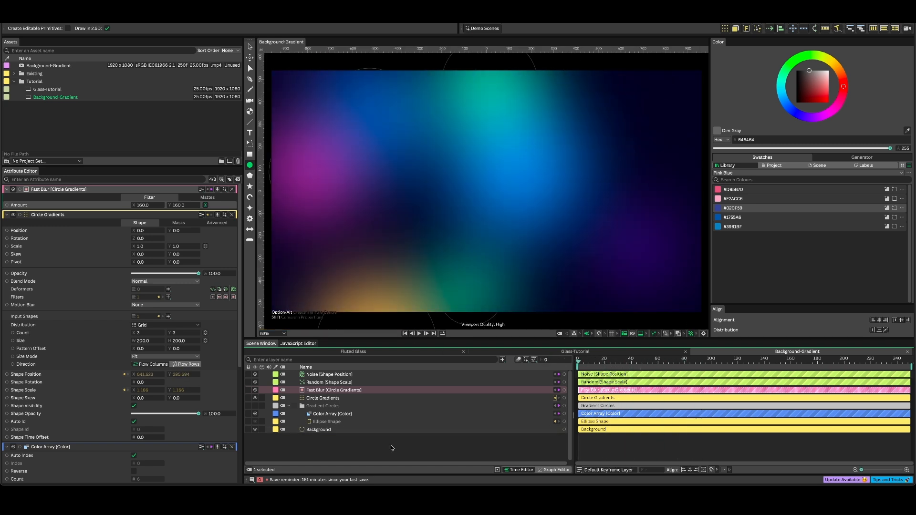
# Exclude Glass-Tutorial from the render queue, render the Background-Gradient composition as MP4, and close the Render Manager
pyautogui.press('super+r')
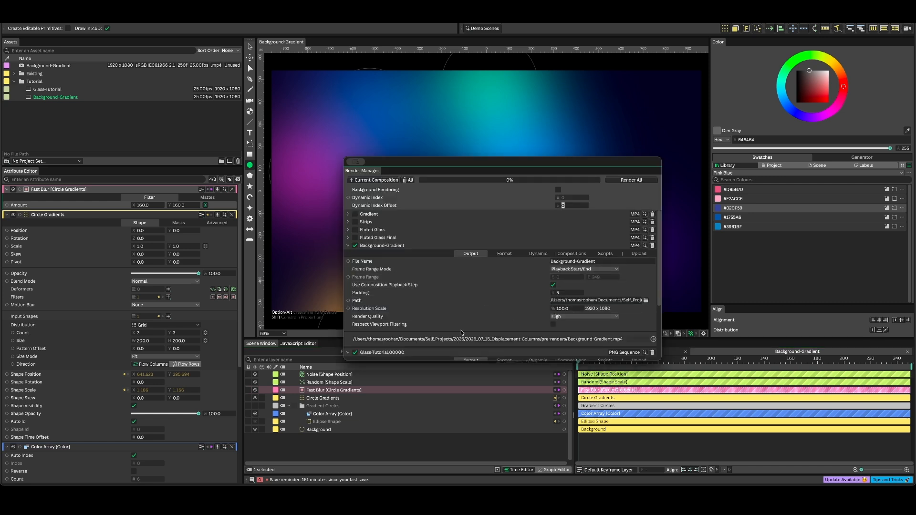
pyautogui.scroll(-1, 644, 215)
pyautogui.click(644, 216)
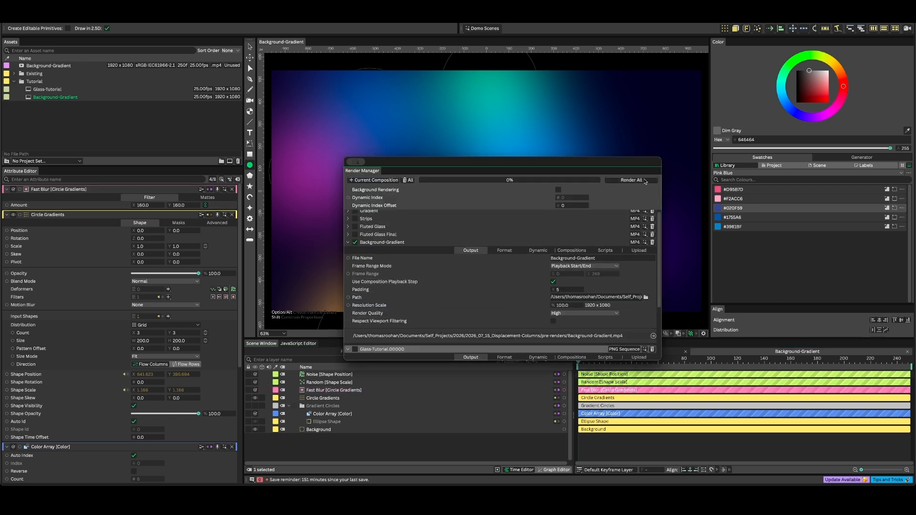
pyautogui.click(480, 263)
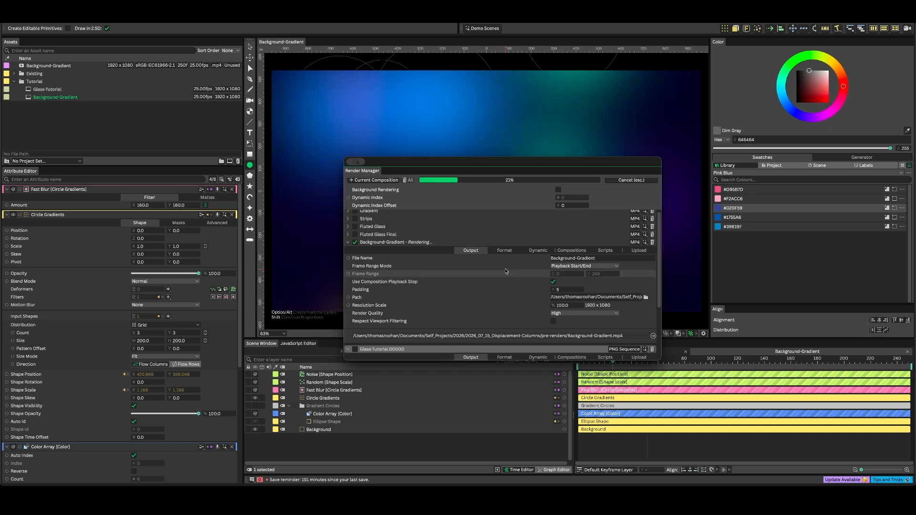
pyautogui.click(359, 165)
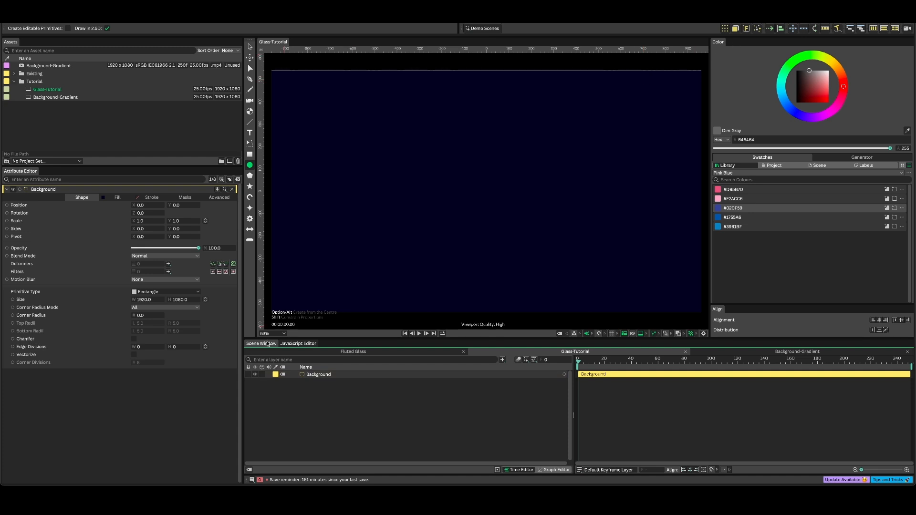
# Create a rectangle in the Glass-Tutorial composition and set its size to 160 wide by 1080 high
pyautogui.click(250, 155)
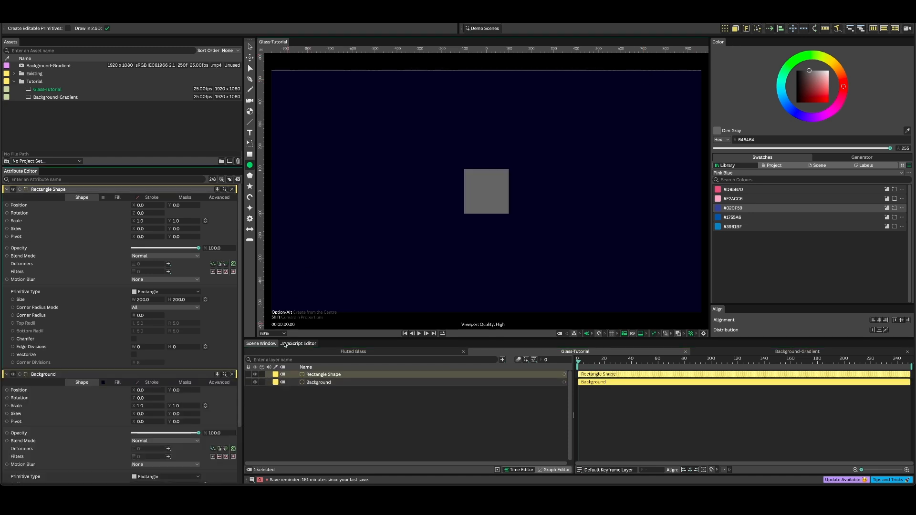
pyautogui.click(179, 300)
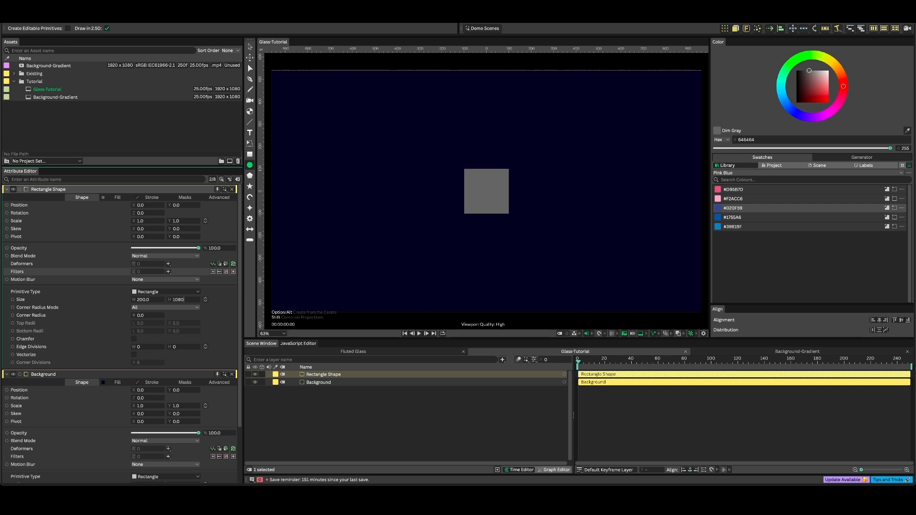
pyautogui.write('1080')
pyautogui.press('Return')
pyautogui.click(143, 300)
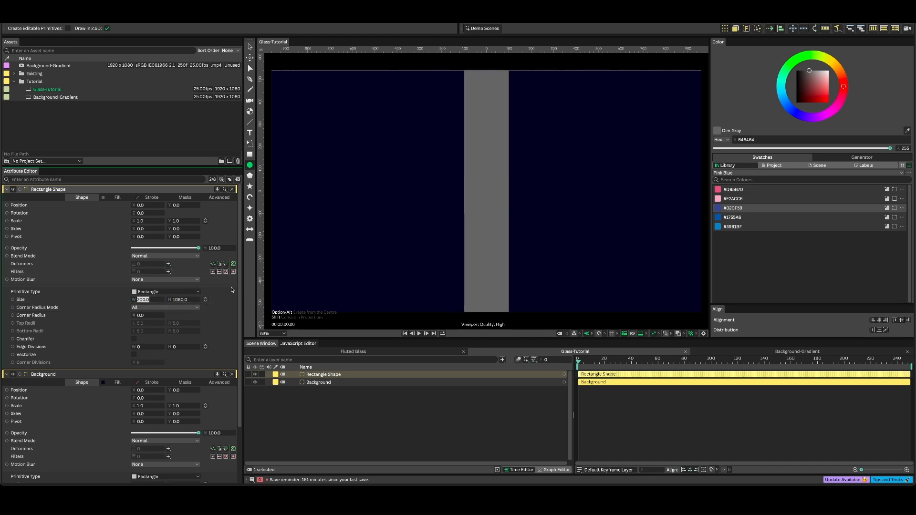
pyautogui.press('Return')
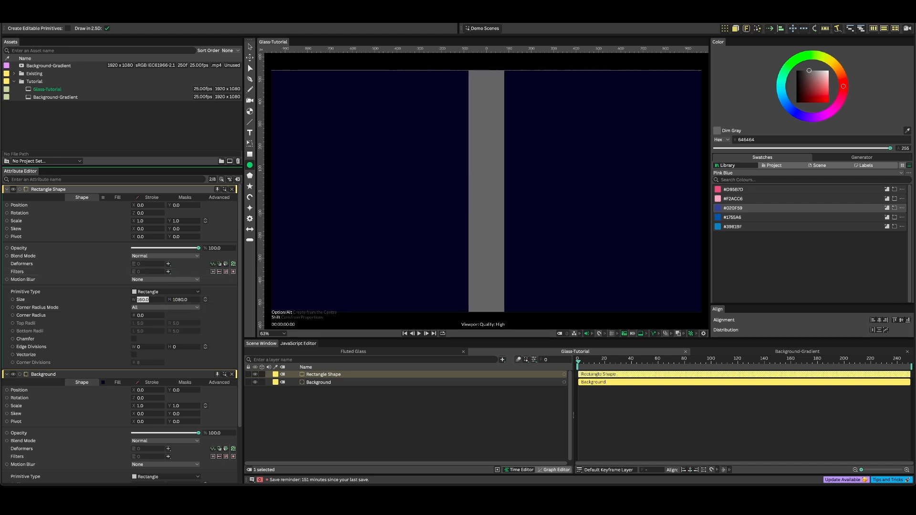
# Place the new rectangle in a group named Glass Panels
pyautogui.click(425, 402)
pyautogui.click(364, 376)
pyautogui.hotkey('ctrl', 'g')
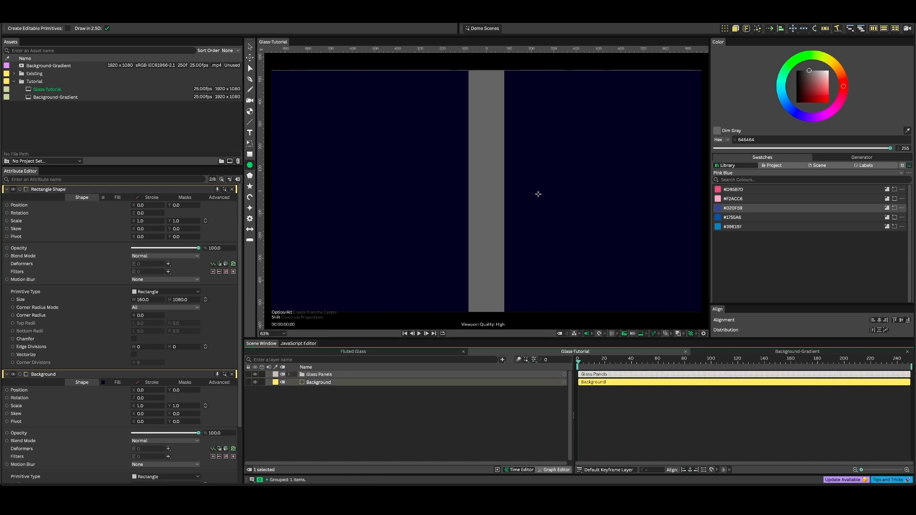
# Duplicate the Glass Panels group with a Duplicator using Linear distribution, a count of 13 and a size of 1920
pyautogui.click(725, 29)
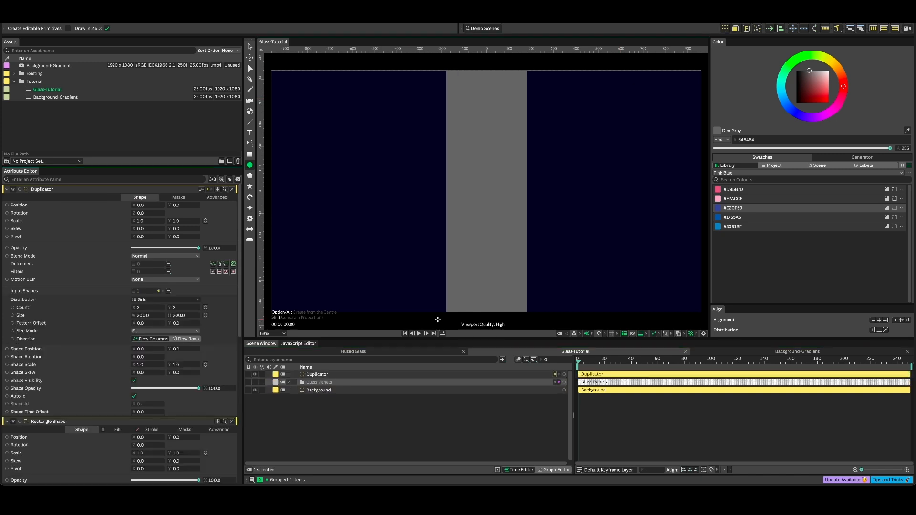
pyautogui.click(165, 299)
pyautogui.click(146, 361)
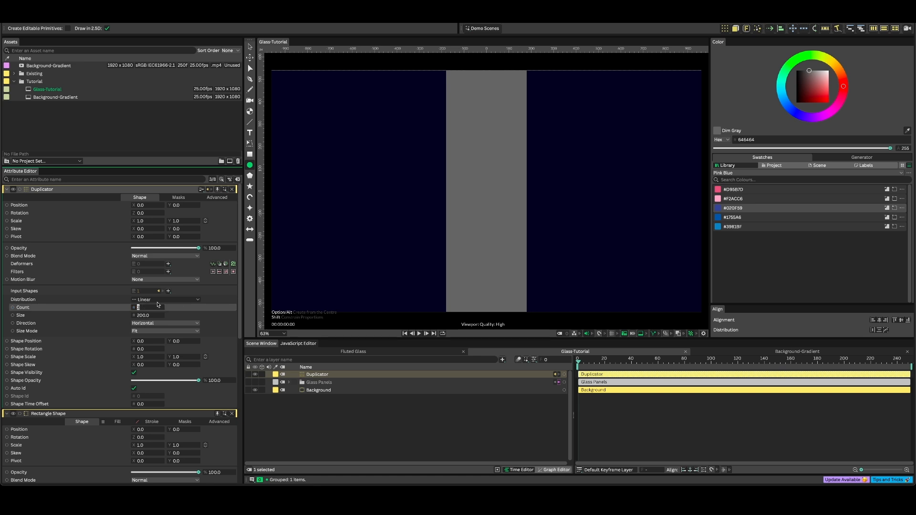
pyautogui.click(142, 315)
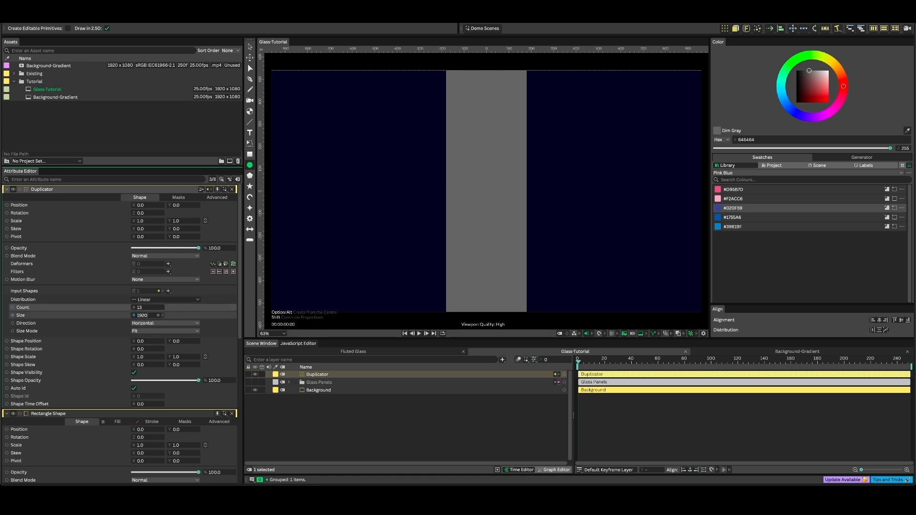
pyautogui.write('1920')
pyautogui.press('Return')
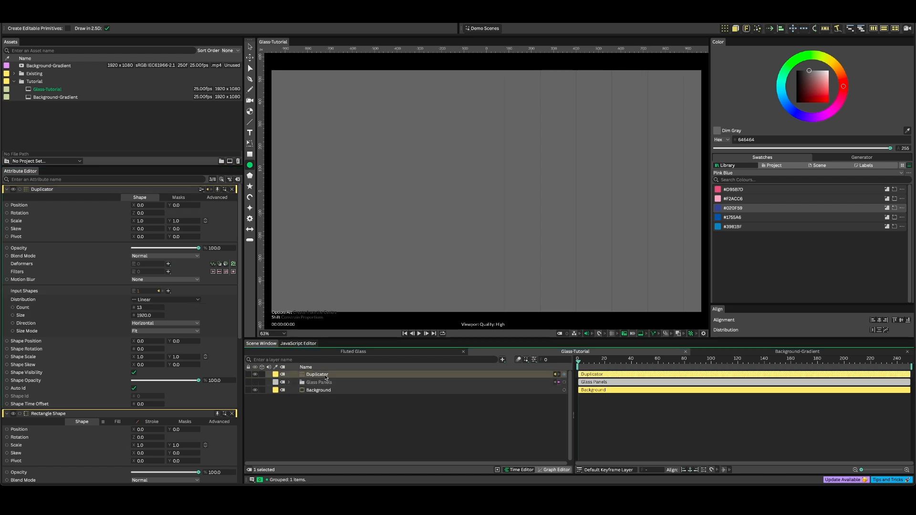
# Add a Random behaviour to the fill colour of the rectangle inside the Glass Panels group
pyautogui.click(290, 383)
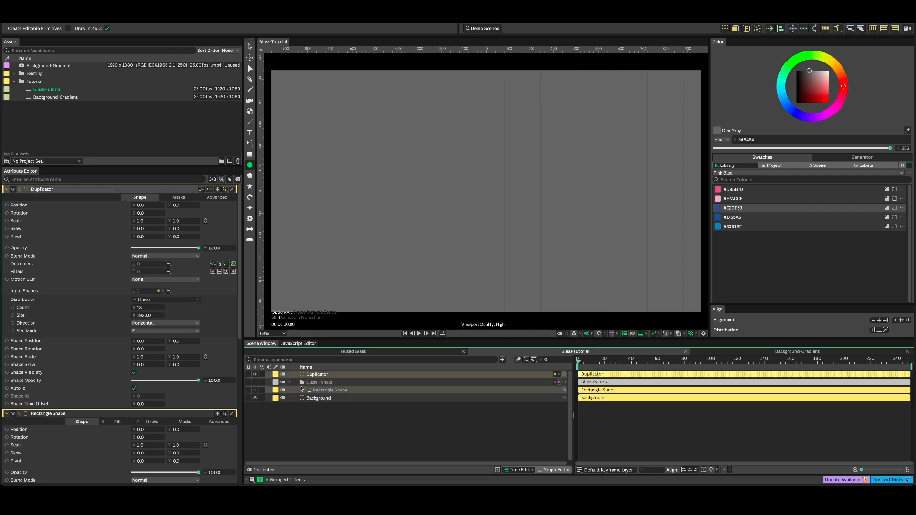
pyautogui.click(329, 390)
pyautogui.scroll(-2, 223, 301)
pyautogui.click(118, 197)
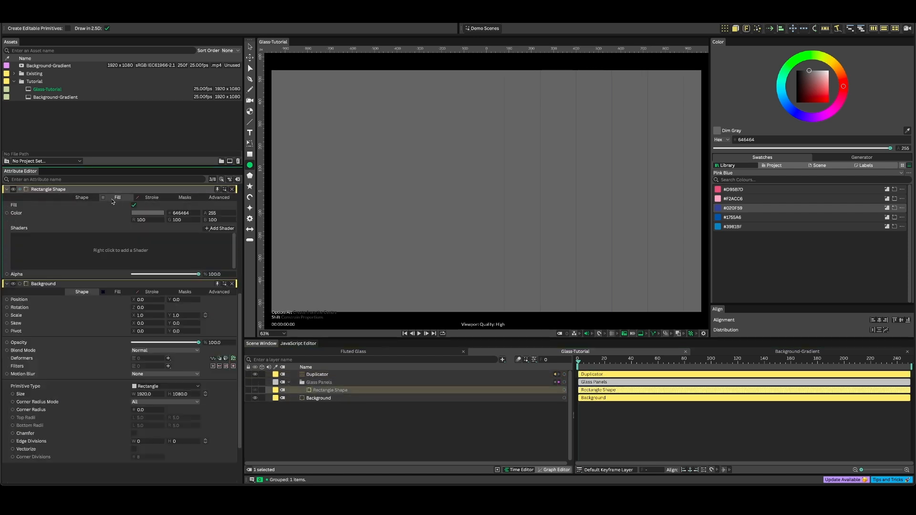
pyautogui.rightClick(52, 216)
pyautogui.moveTo(73, 281)
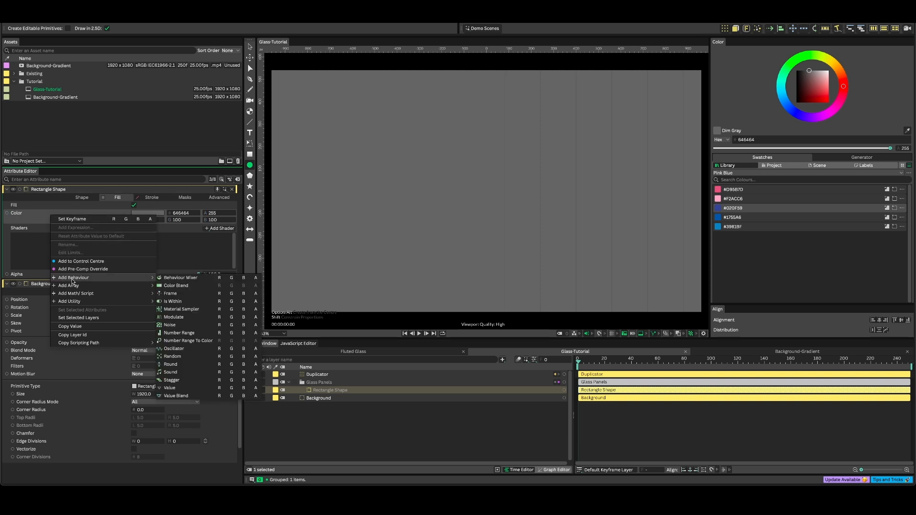
pyautogui.click(173, 357)
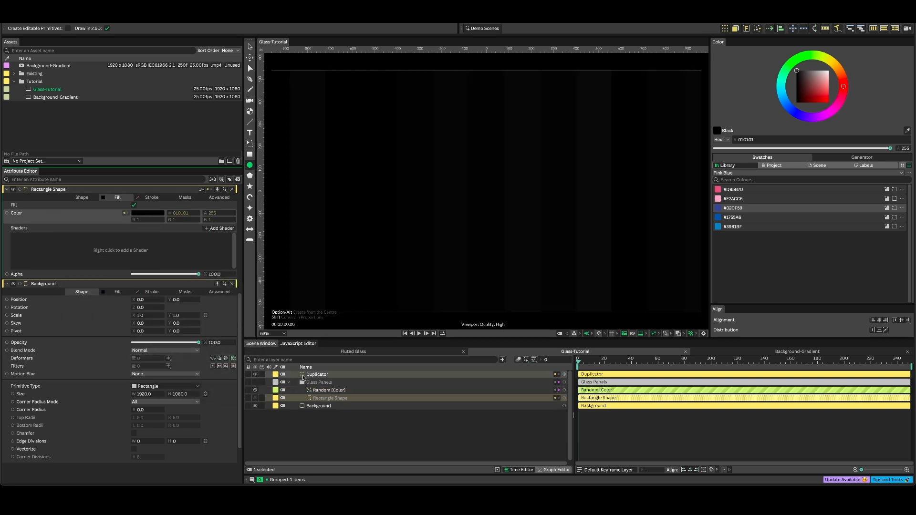
# Set the Random colour behaviour's minimum to 57 and maximum to 131
pyautogui.click(317, 391)
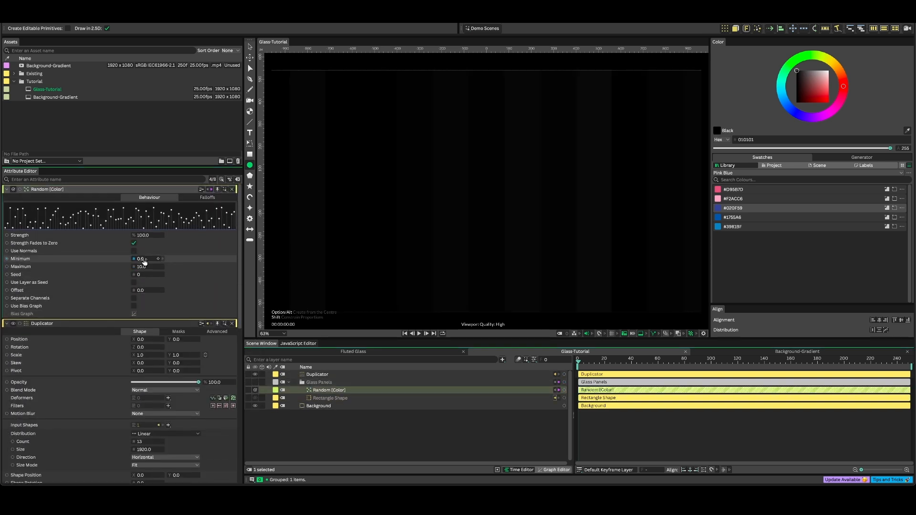
pyautogui.moveTo(147, 269); pyautogui.dragTo(165, 260)
pyautogui.click(582, 362)
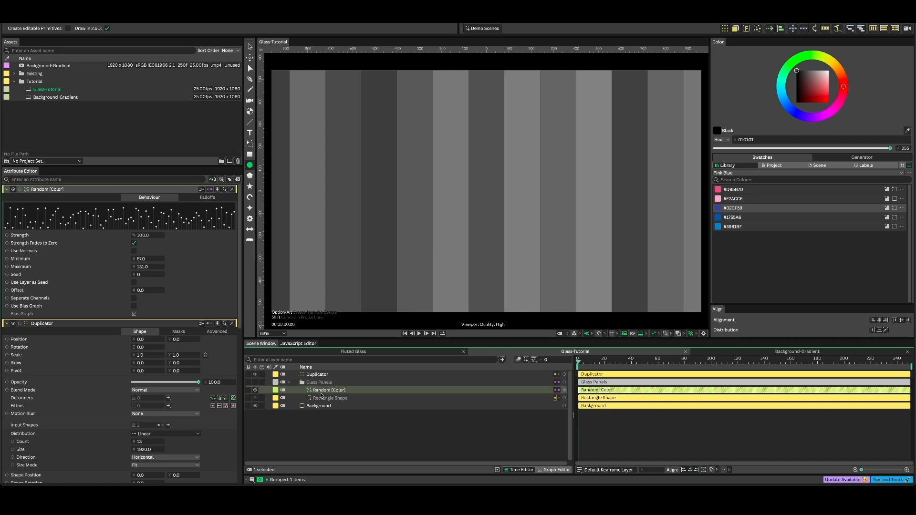
# Create an Image Shader and assign the rendered Background-Gradient video asset as its file
pyautogui.click(324, 374)
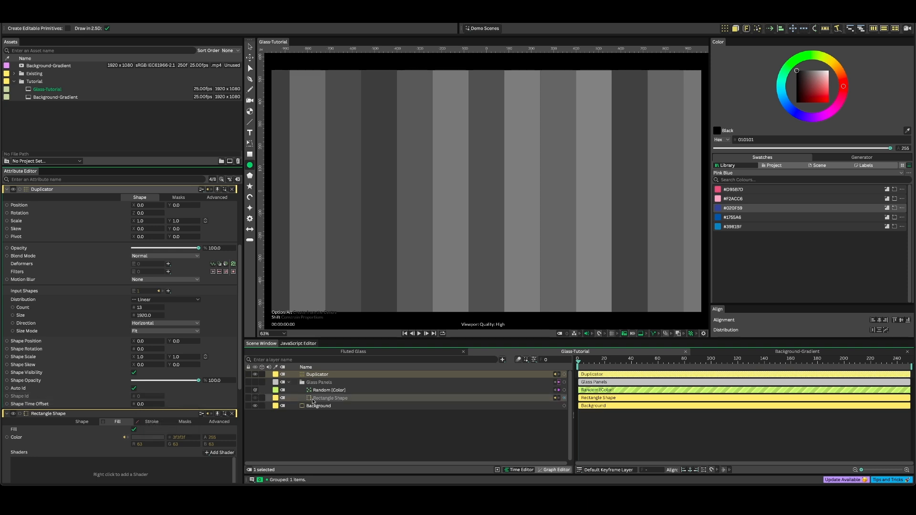
pyautogui.click(316, 424)
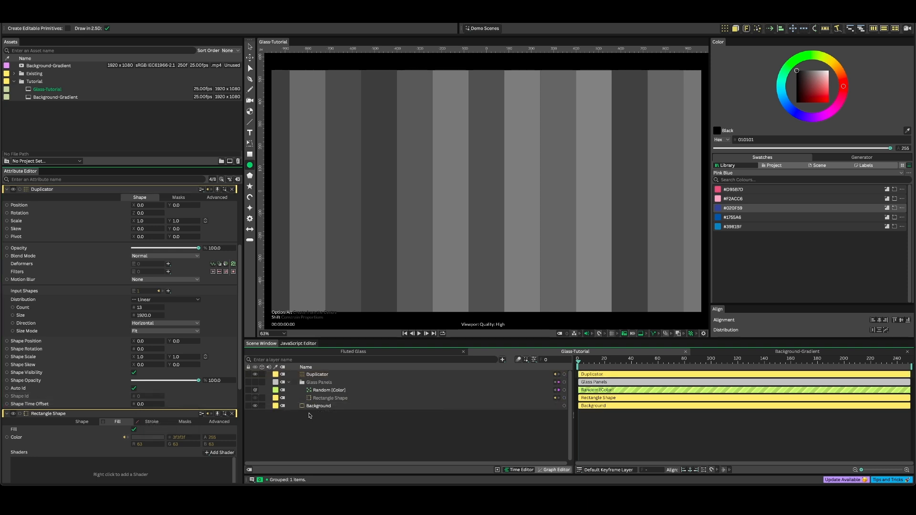
pyautogui.press('super+period')
pyautogui.write('image sha')
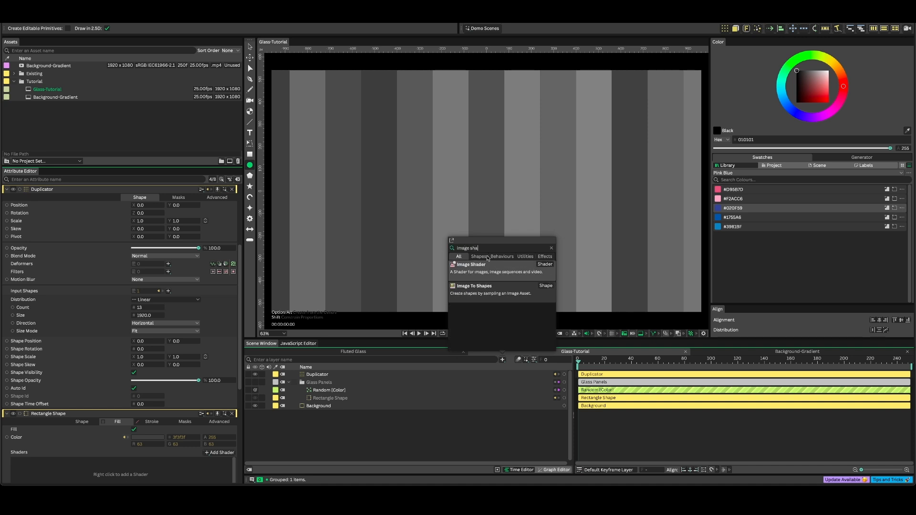
pyautogui.click(488, 268)
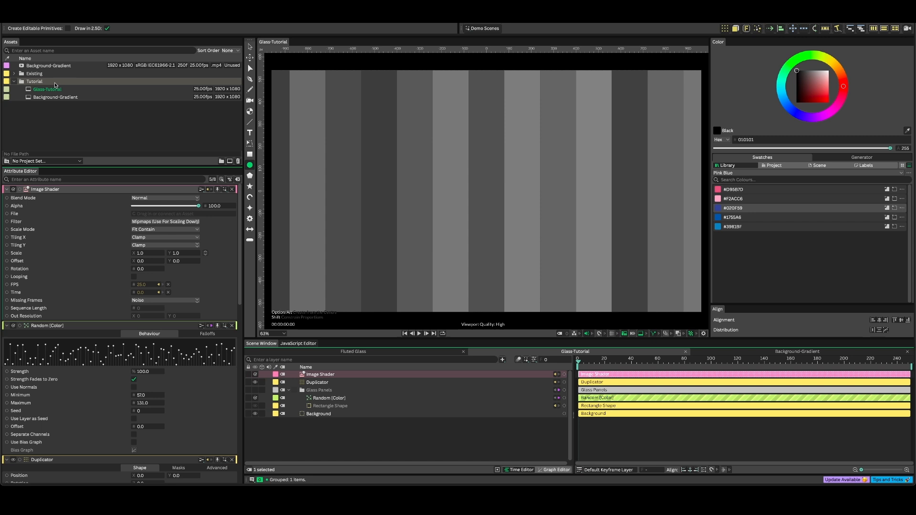
pyautogui.moveTo(55, 66); pyautogui.dragTo(152, 215)
# Connect the Background-Gradient shader to the fill shaders of the panel rectangle at a new index
pyautogui.click(332, 378)
pyautogui.click(565, 375)
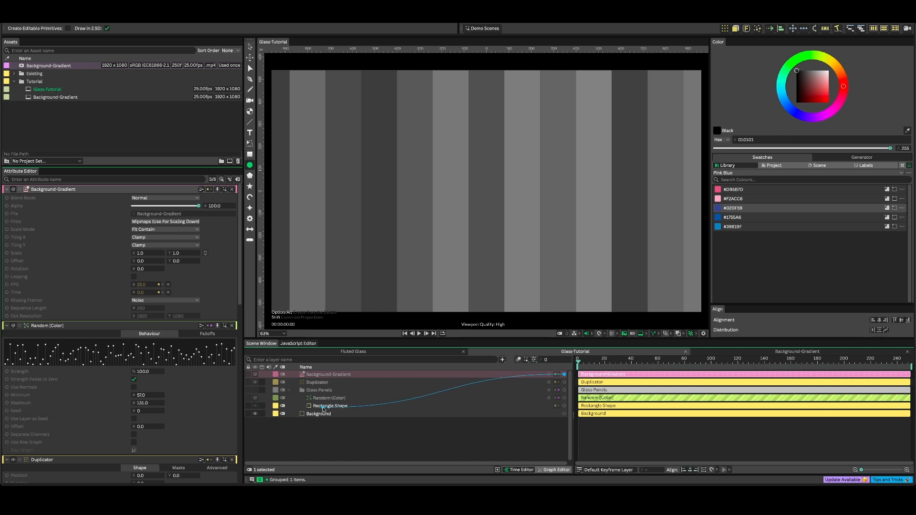
pyautogui.moveTo(323, 409); pyautogui.dragTo(324, 409)
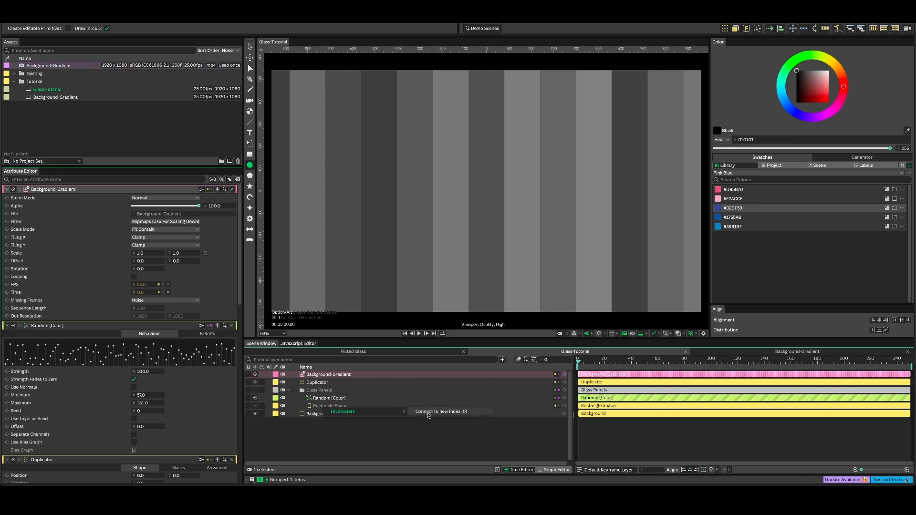
pyautogui.click(428, 412)
pyautogui.click(358, 421)
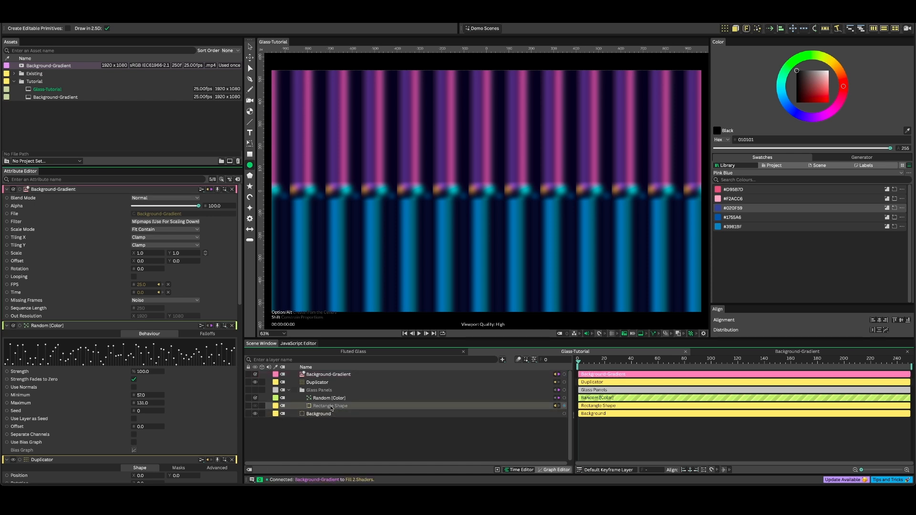
# Set the Background-Gradient shader's scale to 2.16 in X and 12.37 in Y, and preview the animated panels
pyautogui.click(329, 377)
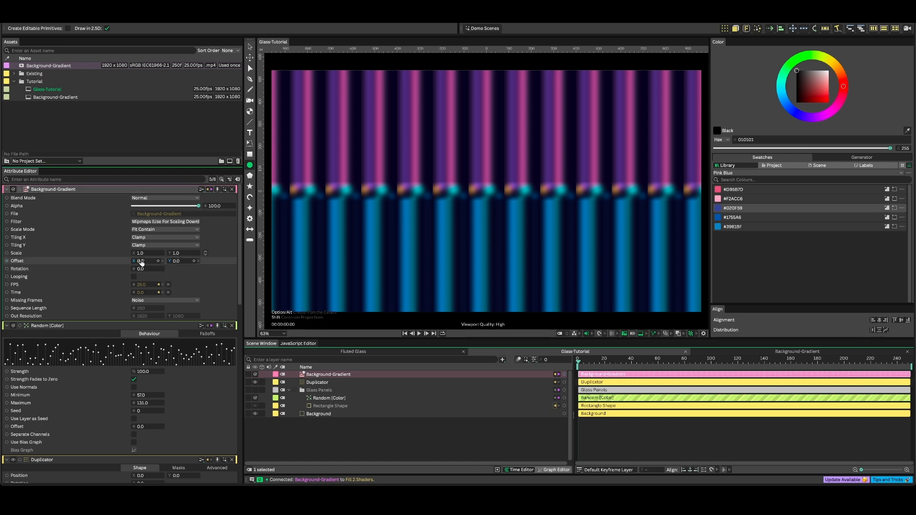
pyautogui.moveTo(142, 253); pyautogui.dragTo(594, 253)
pyautogui.click(653, 368)
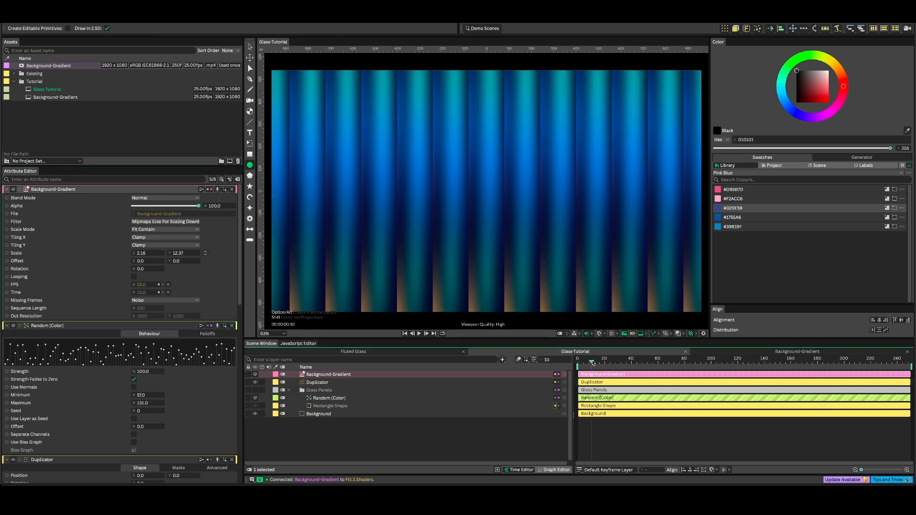
pyautogui.moveTo(654, 369); pyautogui.dragTo(516, 369)
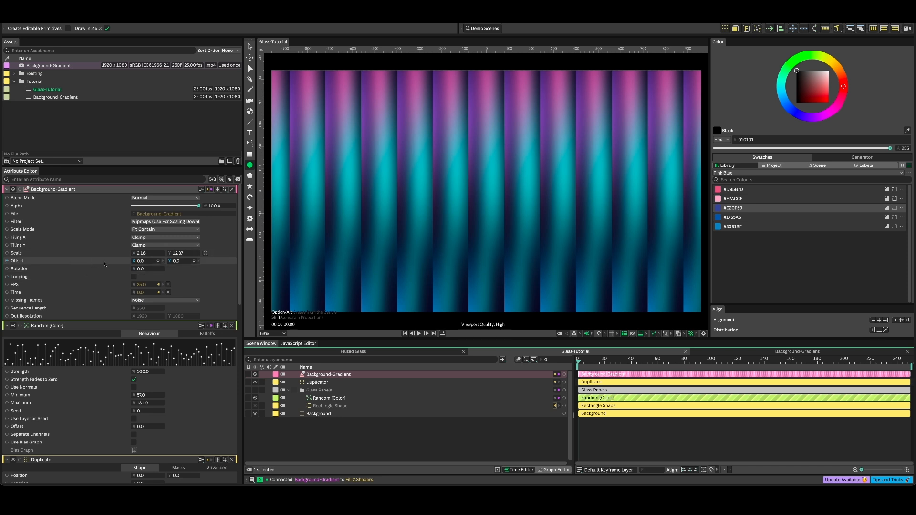
# Add a Stagger behaviour to the gradient shader's X offset and increase its maximum to vary the gradient across the panels
pyautogui.moveTo(151, 264)
pyautogui.mouseDown()
pyautogui.moveTo(225, 265)
pyautogui.moveTo(150, 264)
pyautogui.mouseUp()
pyautogui.rightClick(76, 262)
pyautogui.moveTo(106, 340)
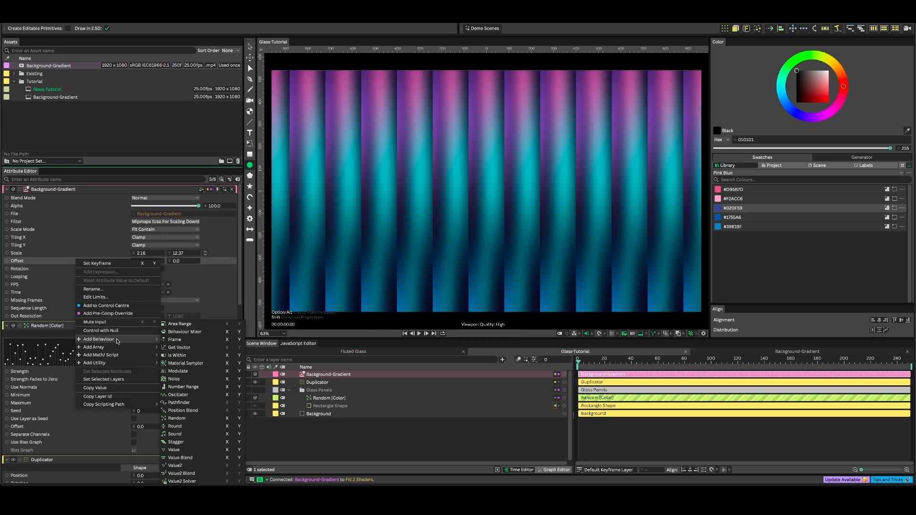
pyautogui.click(226, 443)
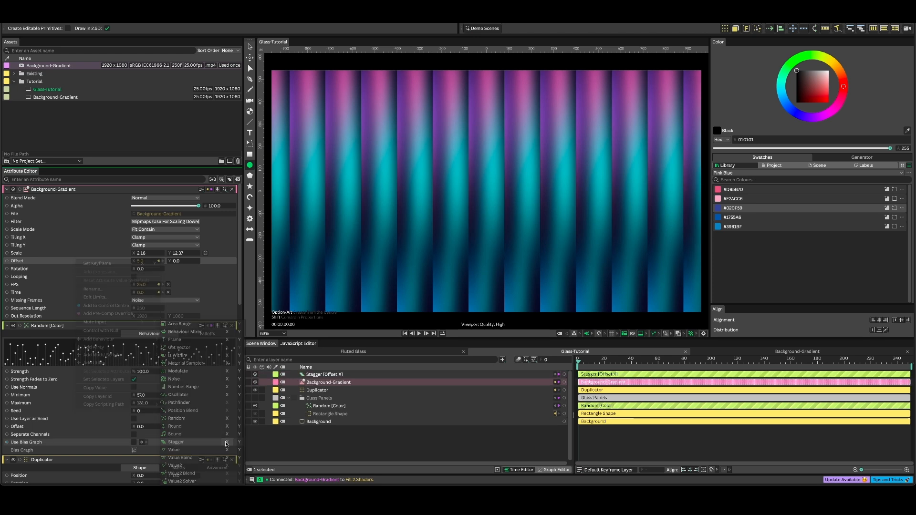
pyautogui.click(326, 375)
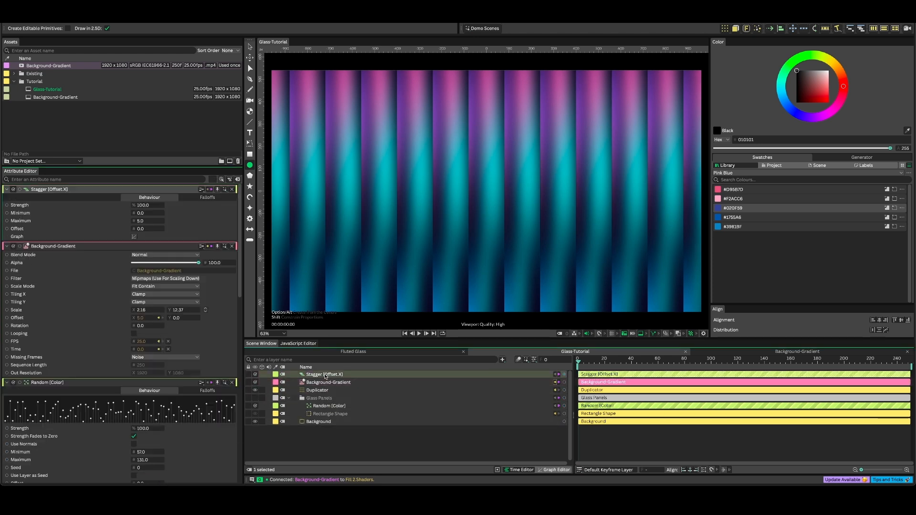
pyautogui.moveTo(143, 221); pyautogui.dragTo(185, 222)
# Show only the panel rectangle's attributes and keyframe its height at 1080 on frame 0 and 540 on frame 30
pyautogui.click(318, 414)
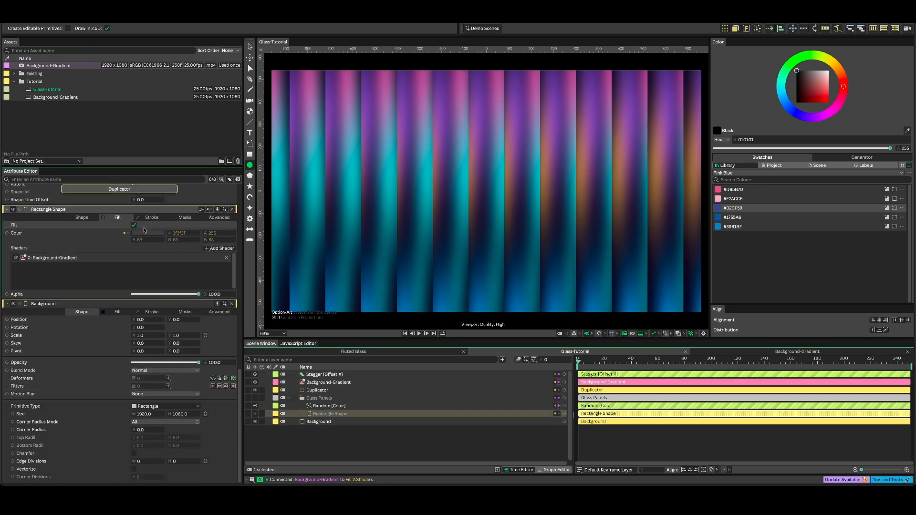
pyautogui.click(238, 179)
pyautogui.doubleClick(325, 415)
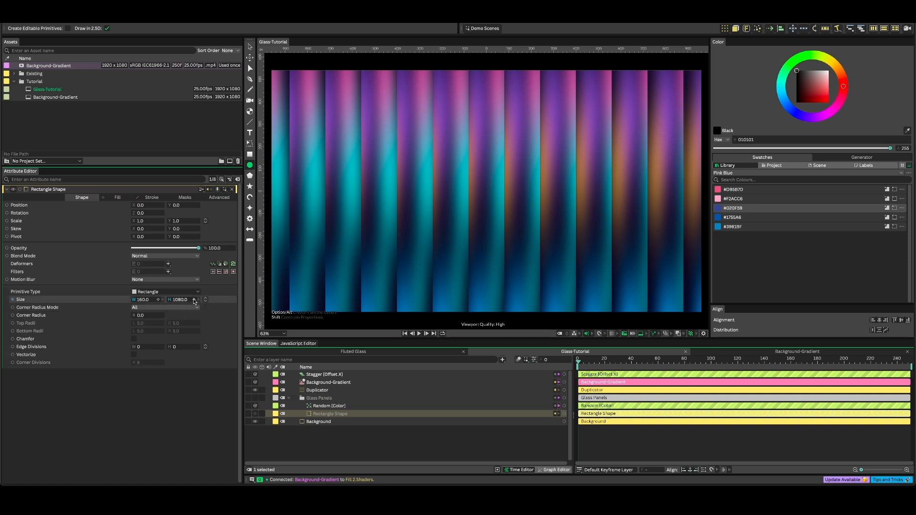
pyautogui.click(194, 300)
pyautogui.moveTo(598, 364); pyautogui.dragTo(619, 364)
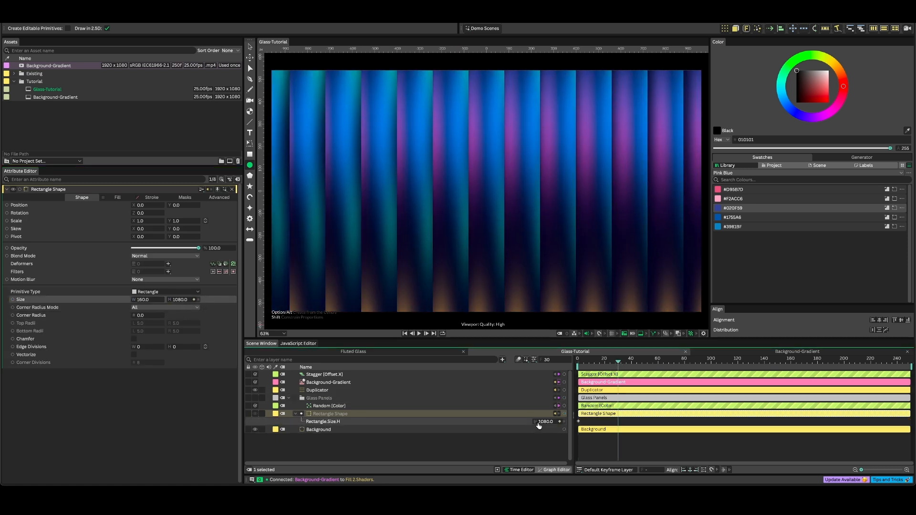
pyautogui.write('54')
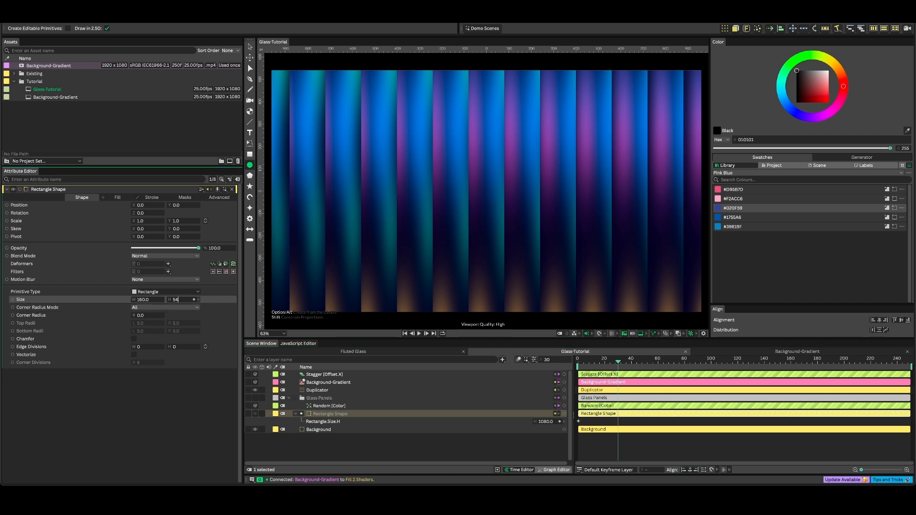
pyautogui.write('0')
pyautogui.press('Return')
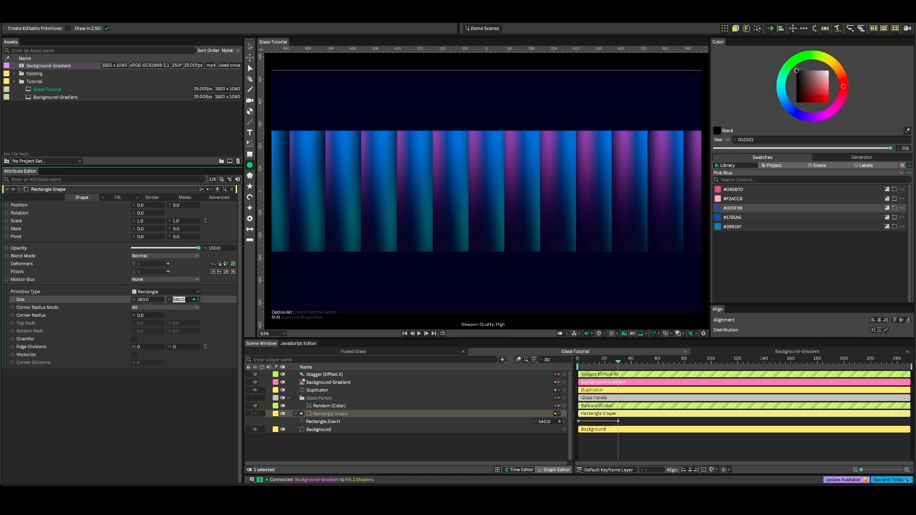
# Add a height keyframe of 1080 at frame 60 for the panel rectangle
pyautogui.click(659, 365)
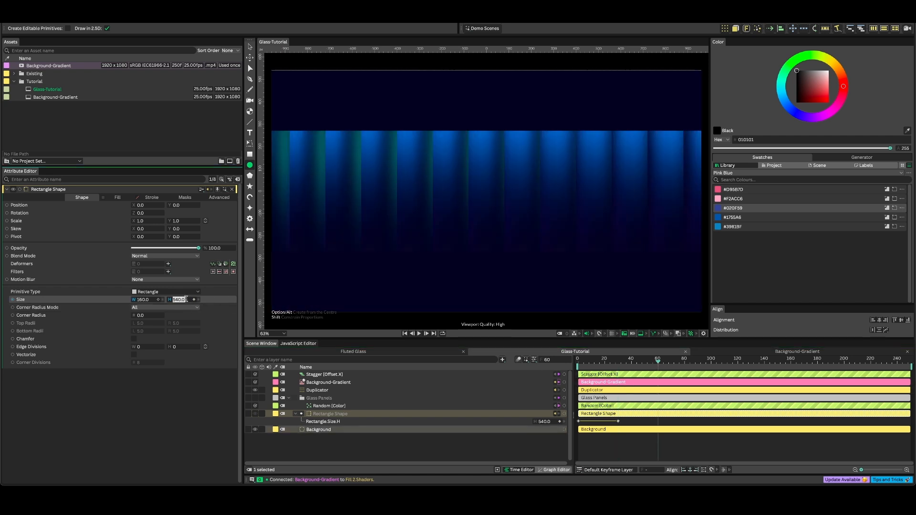
pyautogui.write('1080')
pyautogui.press('Return')
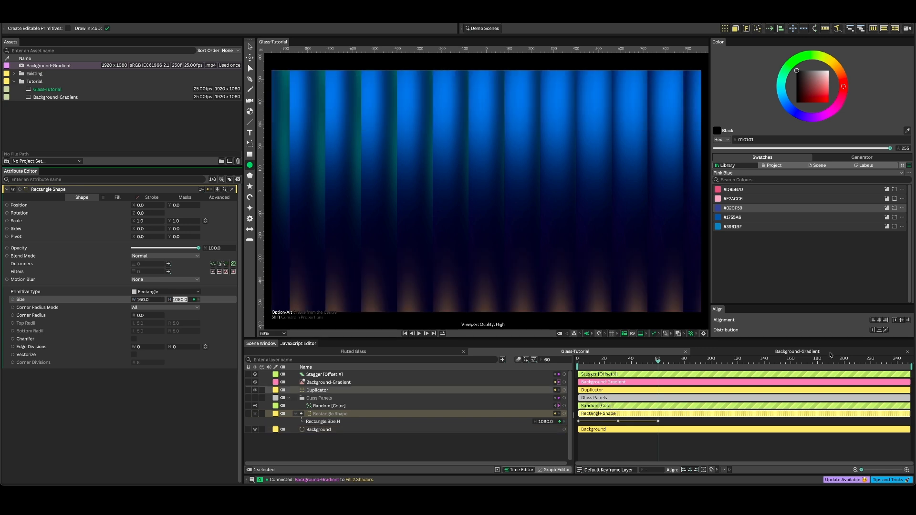
# Set the panel height keyframes to Bézier interpolation and make the animation loop after the last keyframe
pyautogui.moveTo(662, 424); pyautogui.dragTo(553, 425)
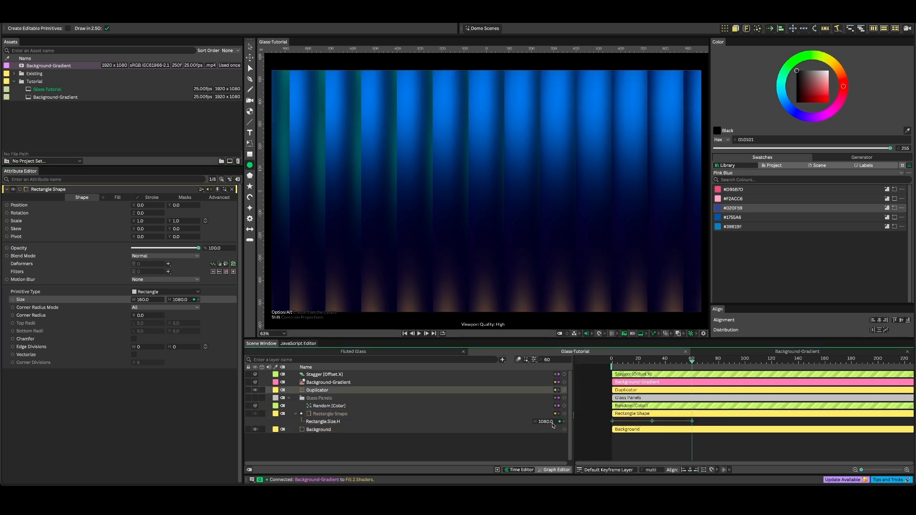
pyautogui.rightClick(613, 422)
pyautogui.moveTo(644, 402)
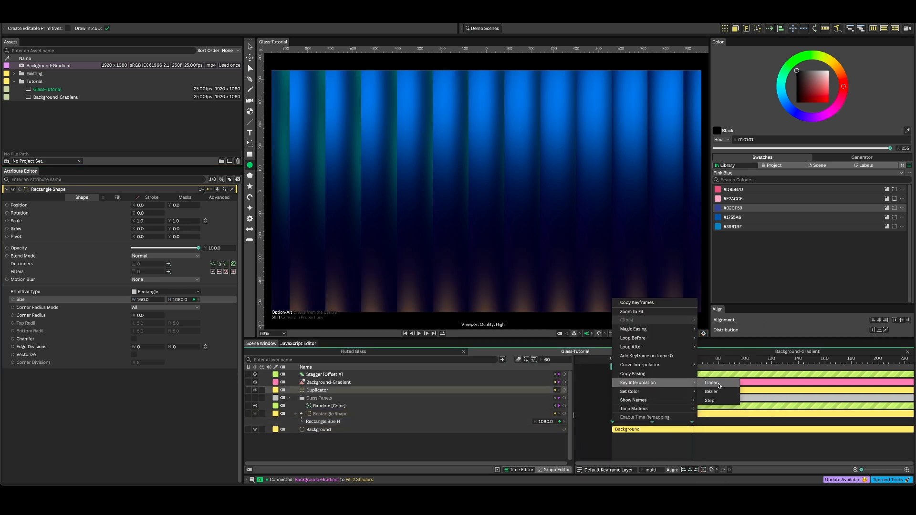
pyautogui.click(715, 391)
pyautogui.rightClick(692, 422)
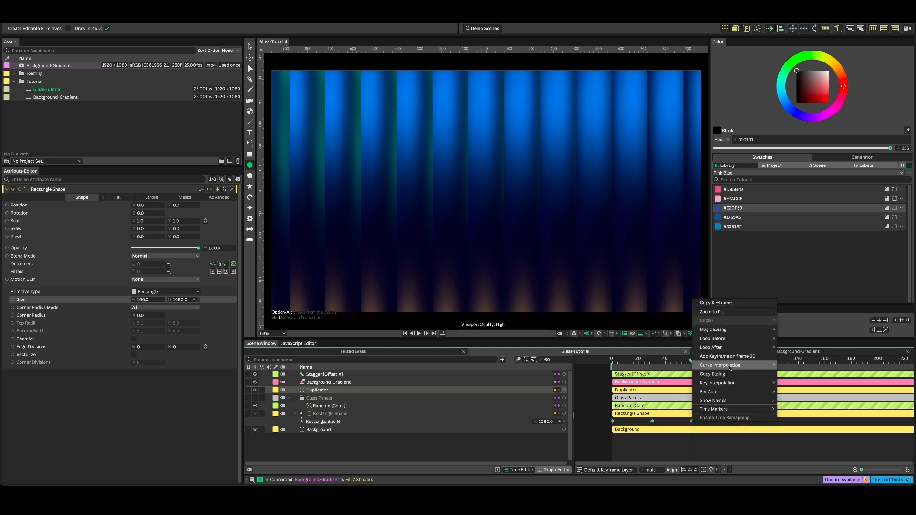
pyautogui.moveTo(736, 348)
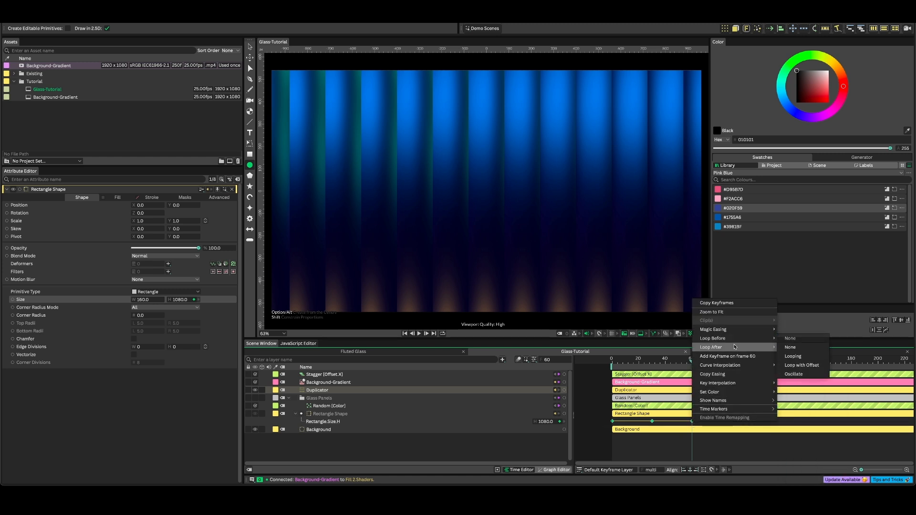
pyautogui.click(790, 347)
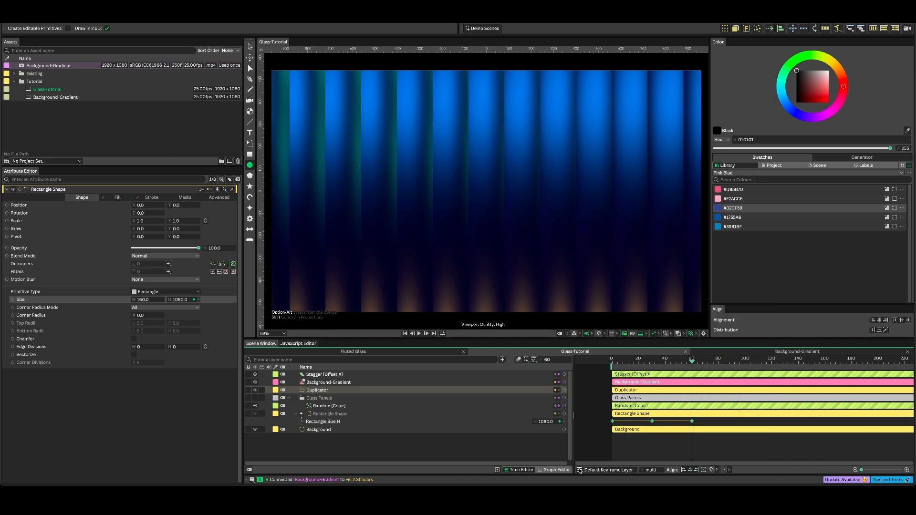
# Inspect the panel height curve in the Graph Editor and preview the looping height animation
pyautogui.click(554, 470)
pyautogui.moveTo(720, 461); pyautogui.dragTo(696, 461)
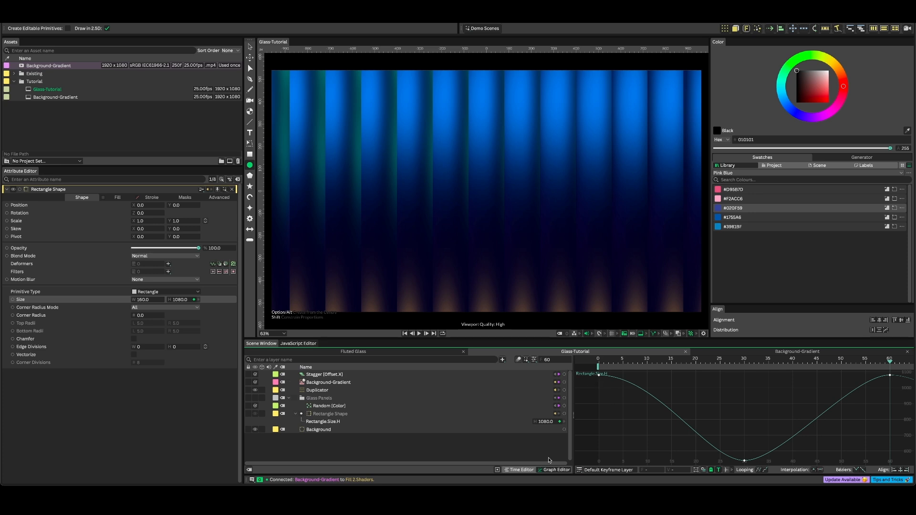
pyautogui.click(518, 470)
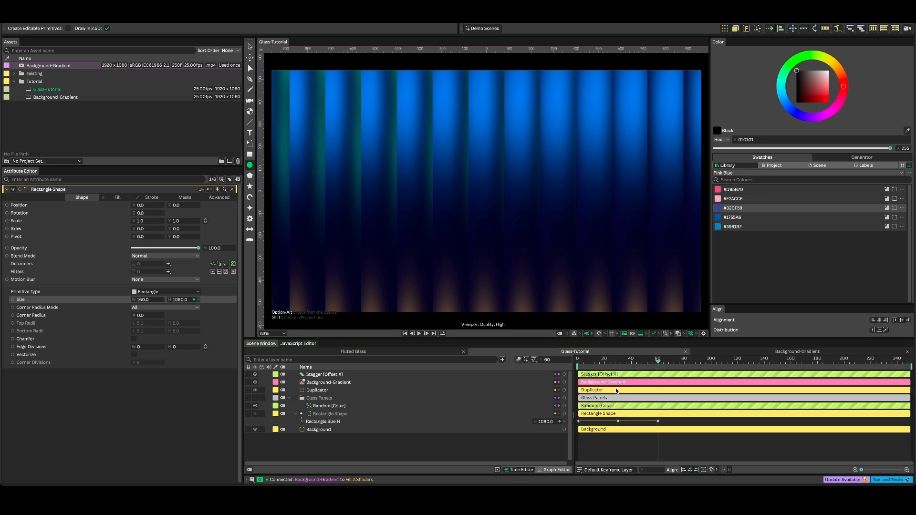
pyautogui.press('space')
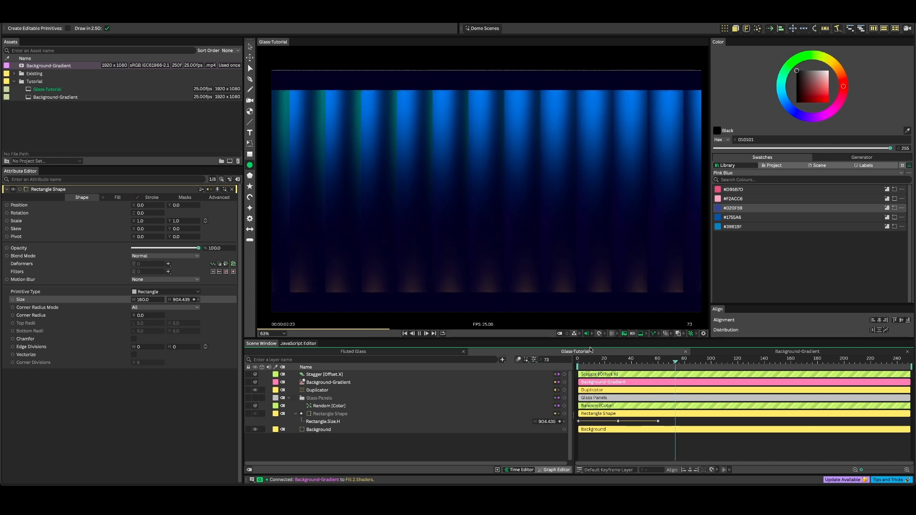
pyautogui.press('space')
pyautogui.click(579, 363)
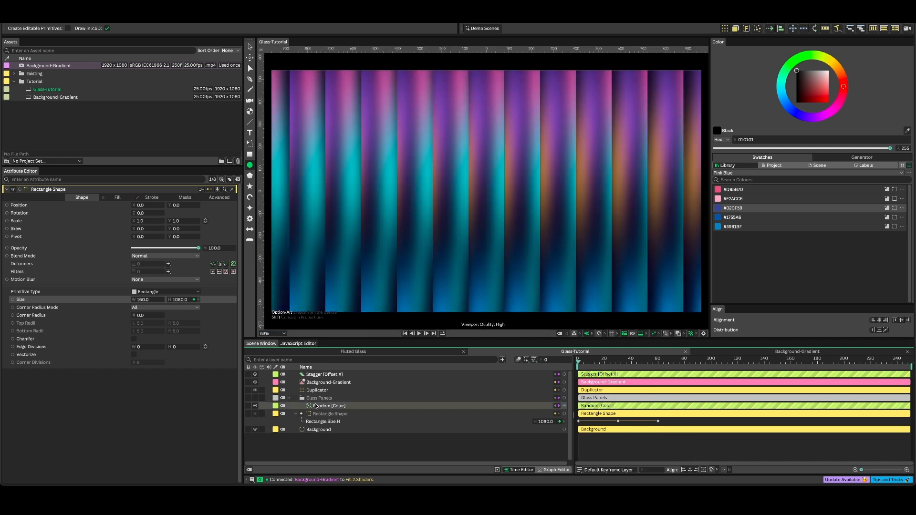
# Add a Stagger behaviour to the Duplicator's Shape Time Offset and load the new behaviour's attributes
pyautogui.click(300, 391)
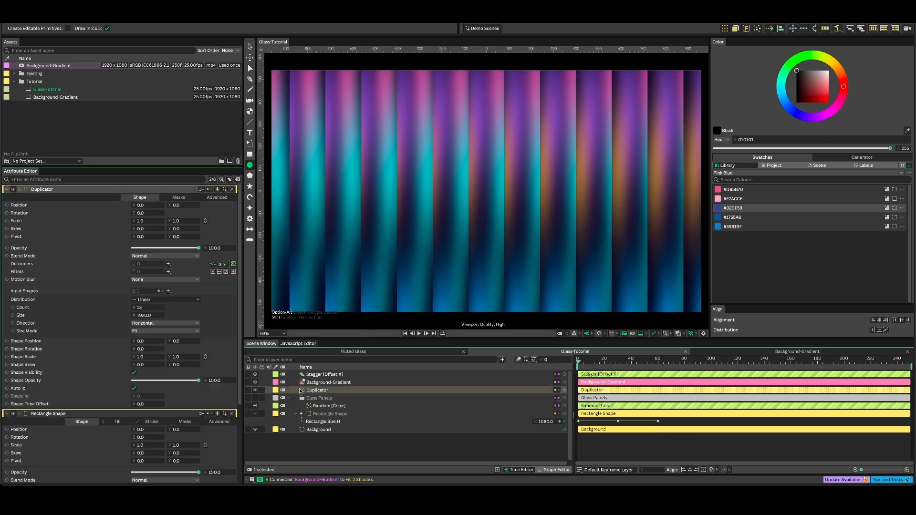
pyautogui.rightClick(100, 406)
pyautogui.moveTo(127, 337)
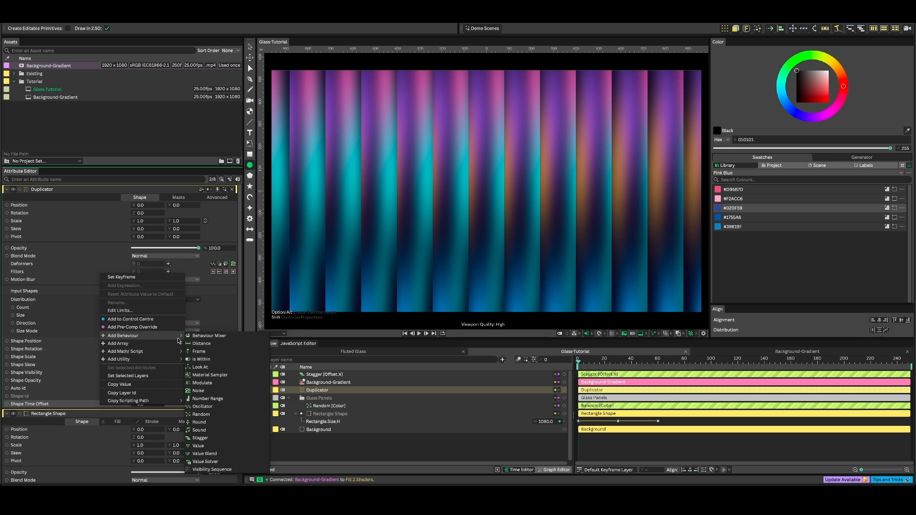
pyautogui.click(195, 438)
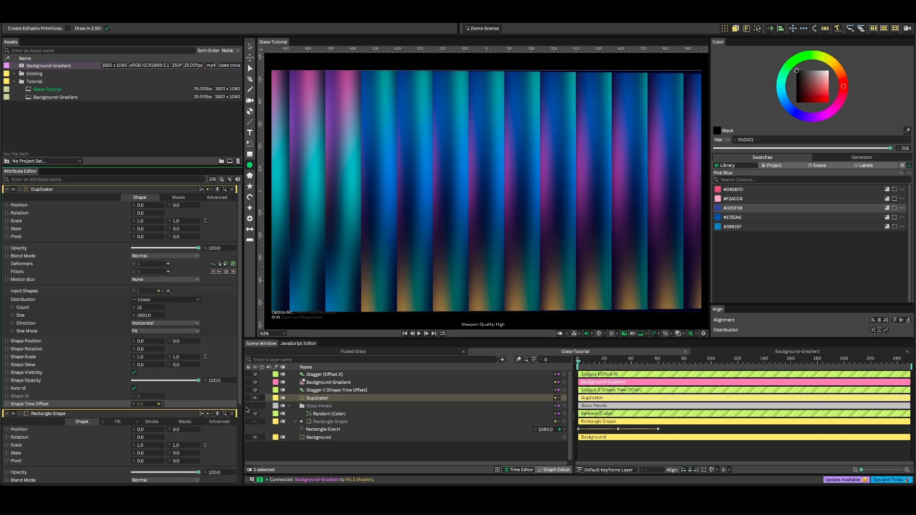
pyautogui.click(262, 391)
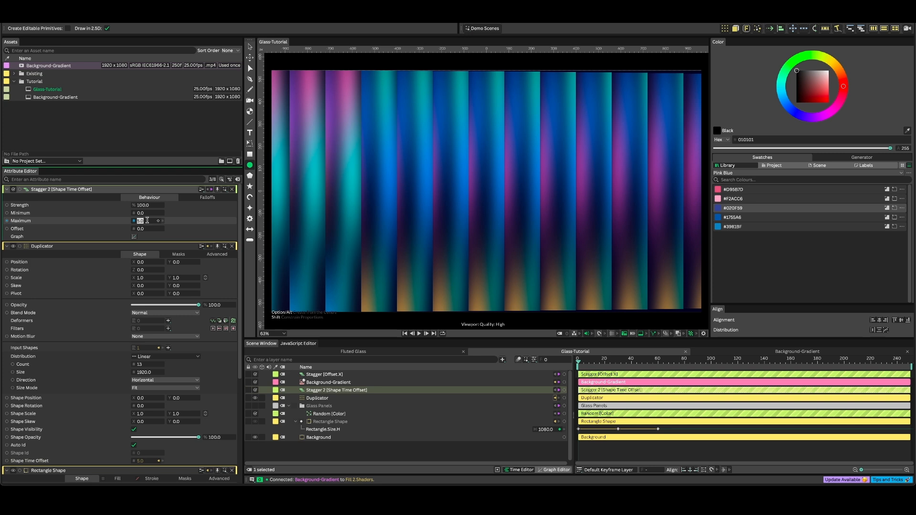
# Set the Shape Time Offset stagger's maximum to 30 and preview the panel animation
pyautogui.press('Return')
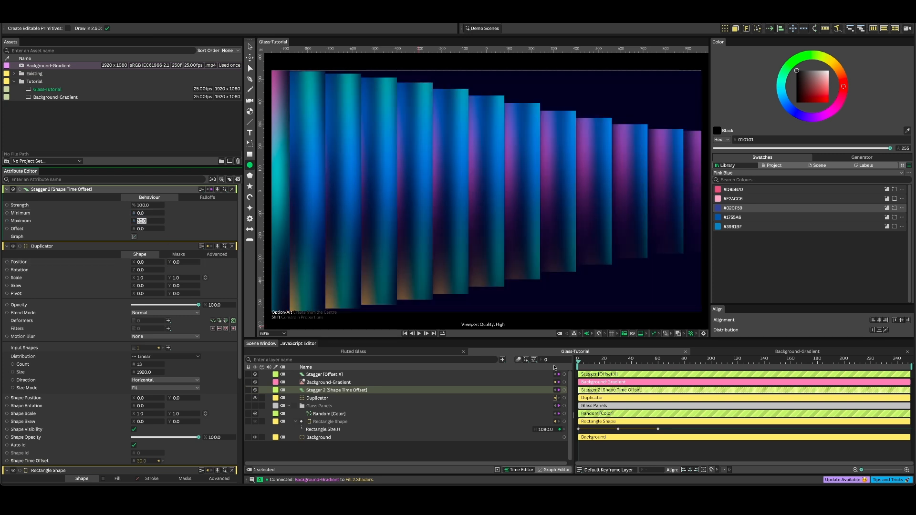
pyautogui.moveTo(590, 363); pyautogui.dragTo(578, 362)
pyautogui.press('space')
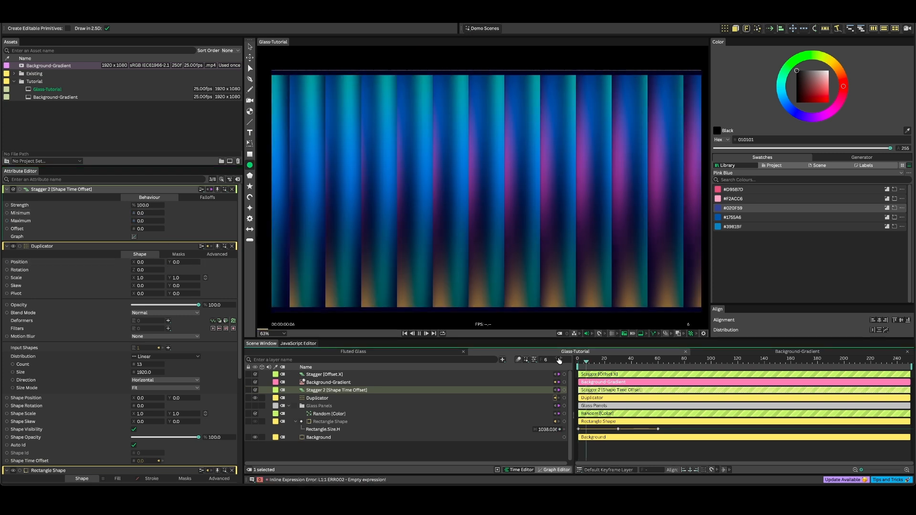
pyautogui.press('space')
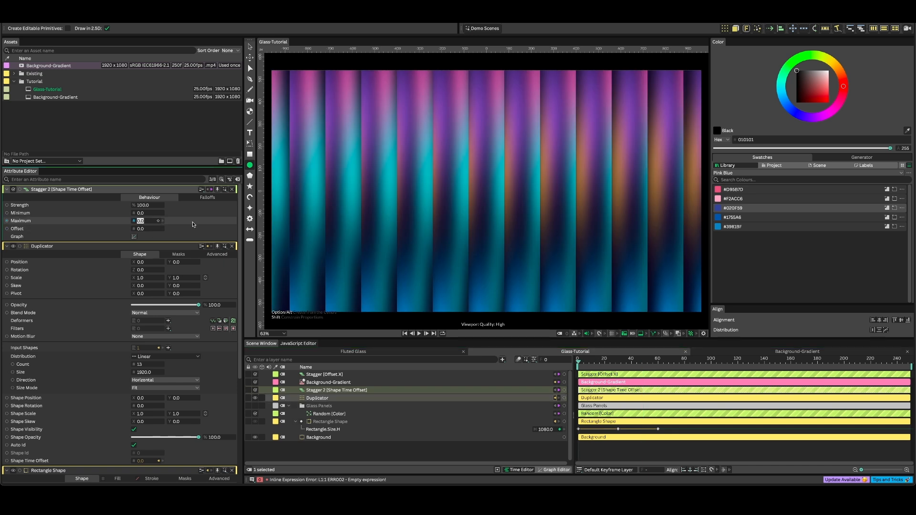
pyautogui.write('30')
pyautogui.press('Return')
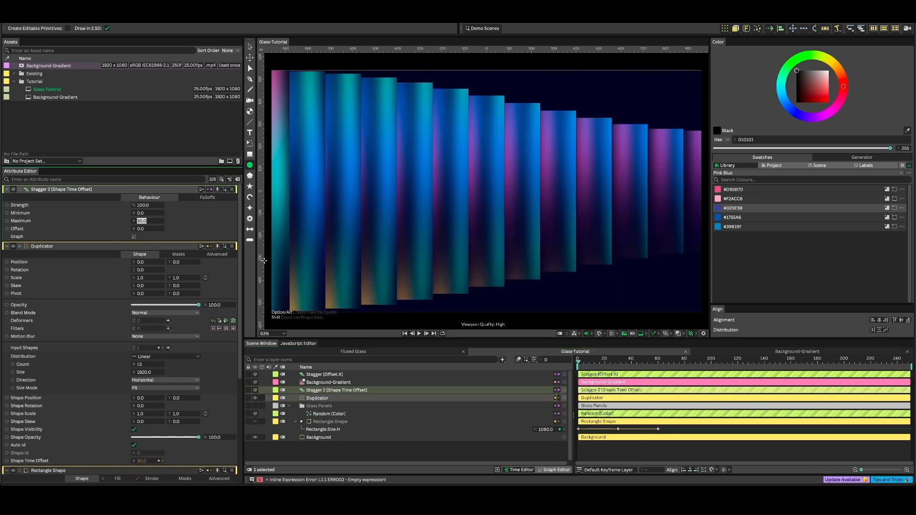
pyautogui.press('space')
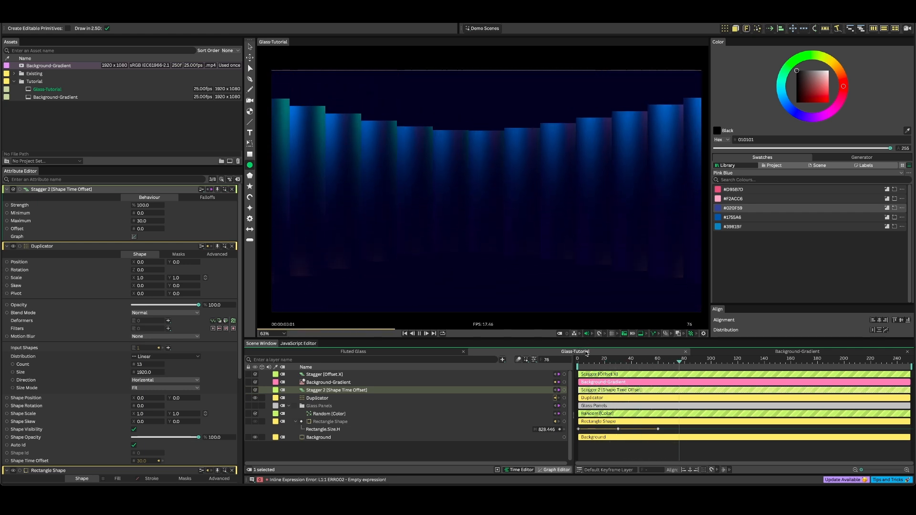
pyautogui.press('space')
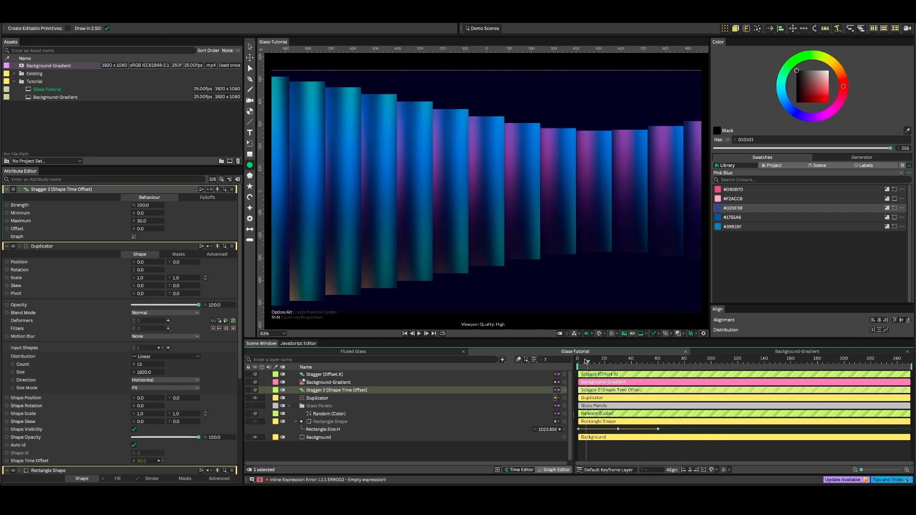
# Keyframe the Offset of the gradient's Offset X stagger at 0 on frames 0 and 60, with a higher value on frame 30
pyautogui.click(327, 376)
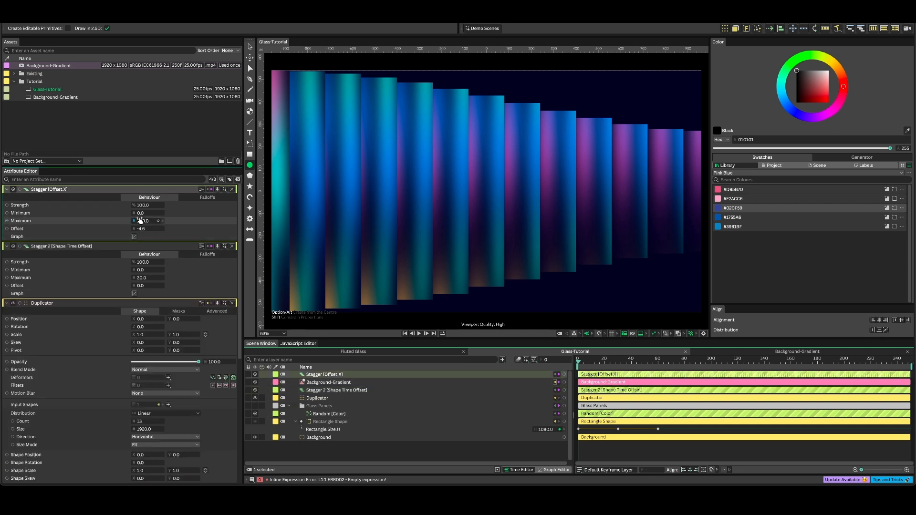
pyautogui.click(158, 230)
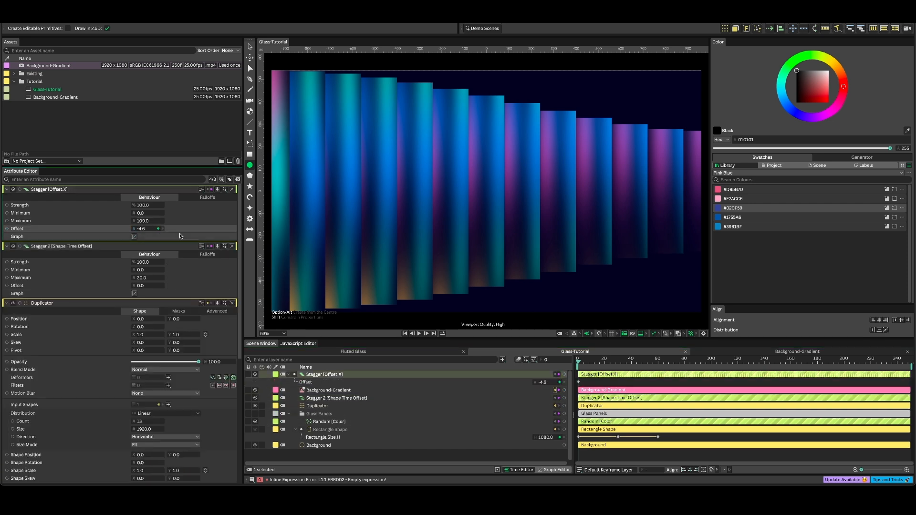
pyautogui.moveTo(594, 366); pyautogui.dragTo(616, 365)
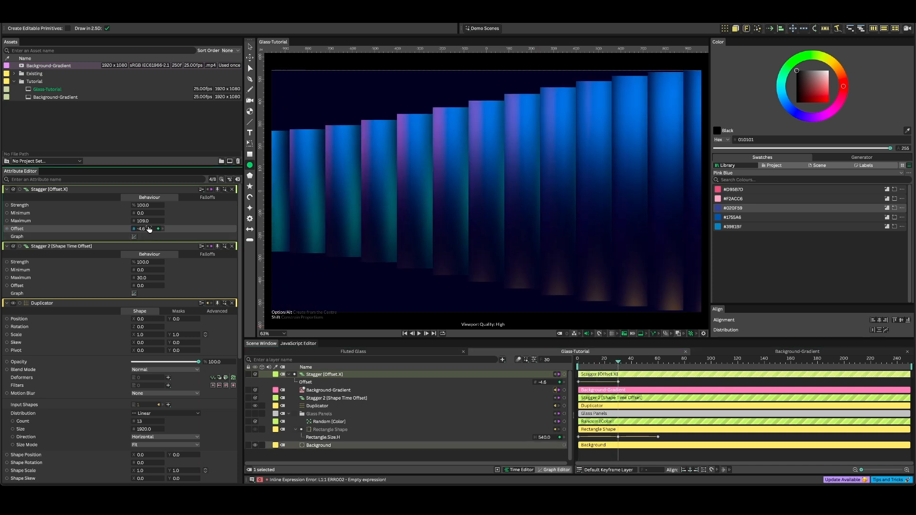
pyautogui.moveTo(174, 231); pyautogui.dragTo(472, 260)
pyautogui.click(659, 363)
pyautogui.moveTo(148, 229); pyautogui.dragTo(140, 229)
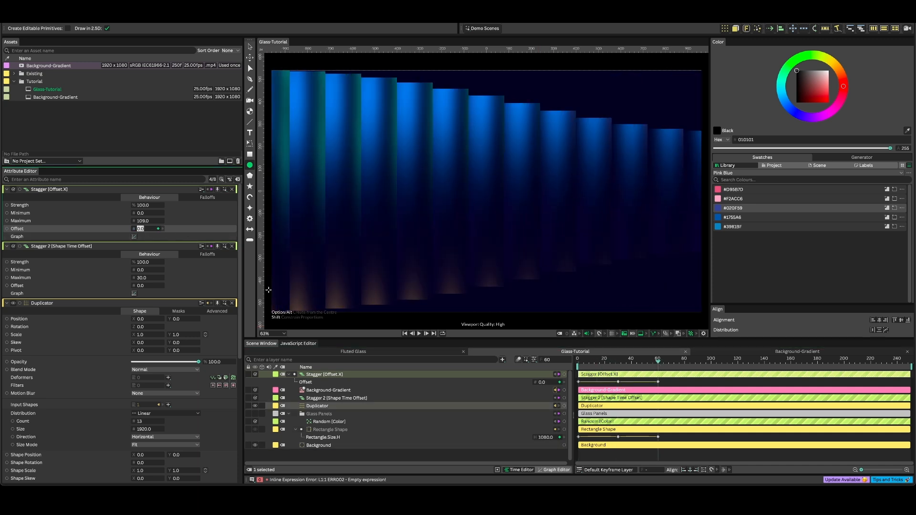
pyautogui.click(578, 362)
# Set the gradient stagger's Offset keyframes to Looping after the last keyframe and preview the combined animation
pyautogui.hscroll(-1, 592, 383)
pyautogui.rightClick(593, 382)
pyautogui.rightClick(632, 383)
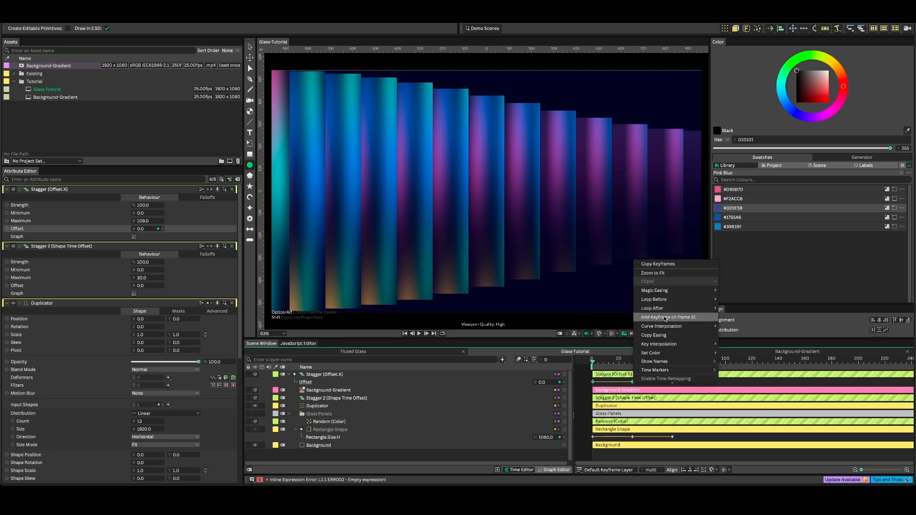
pyautogui.moveTo(668, 310)
pyautogui.click(737, 317)
pyautogui.press('space')
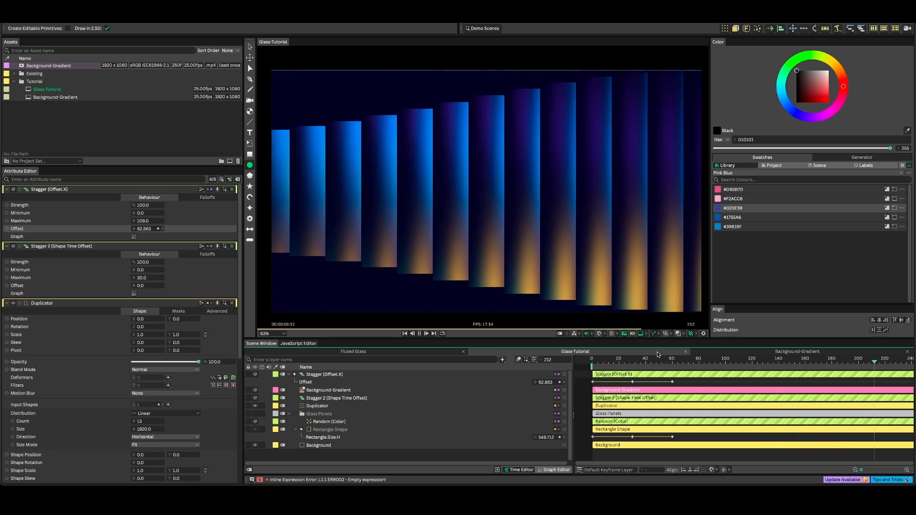
pyautogui.click(629, 361)
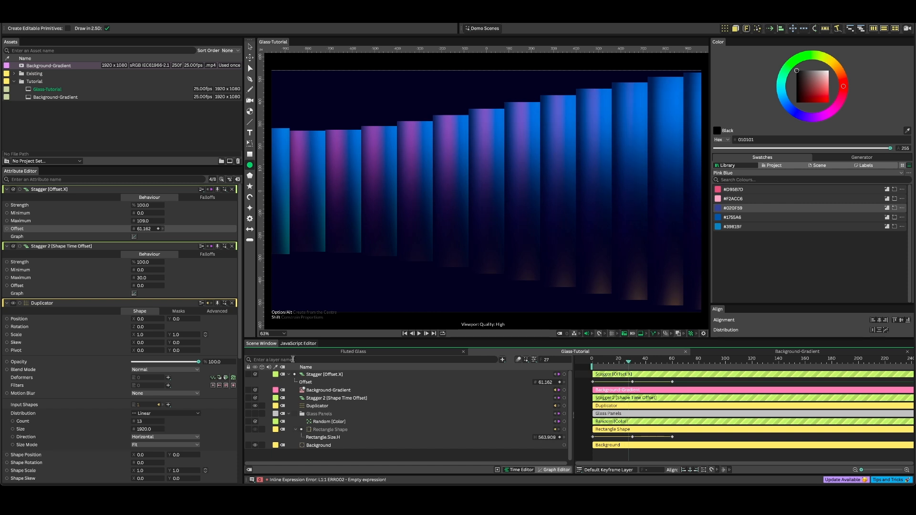
# Add a Glow filter to the Duplicator and preview the glowing panels
pyautogui.click(319, 405)
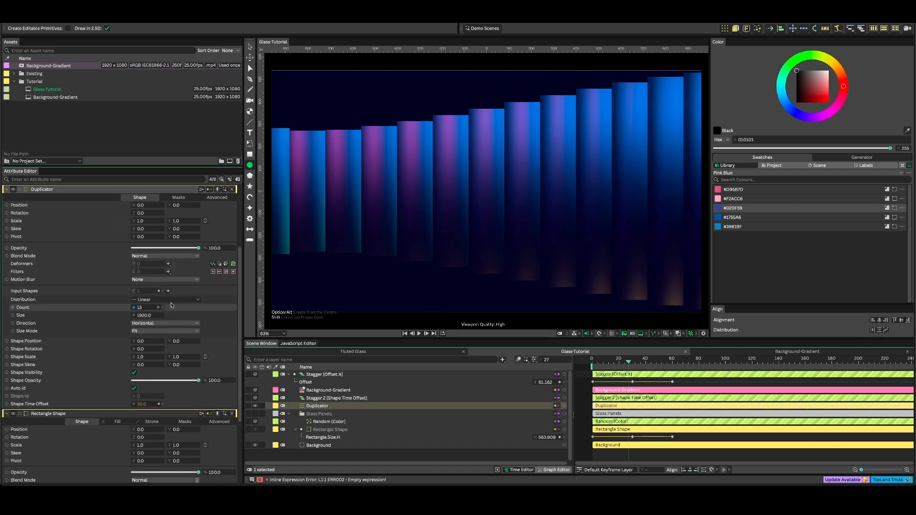
pyautogui.click(168, 272)
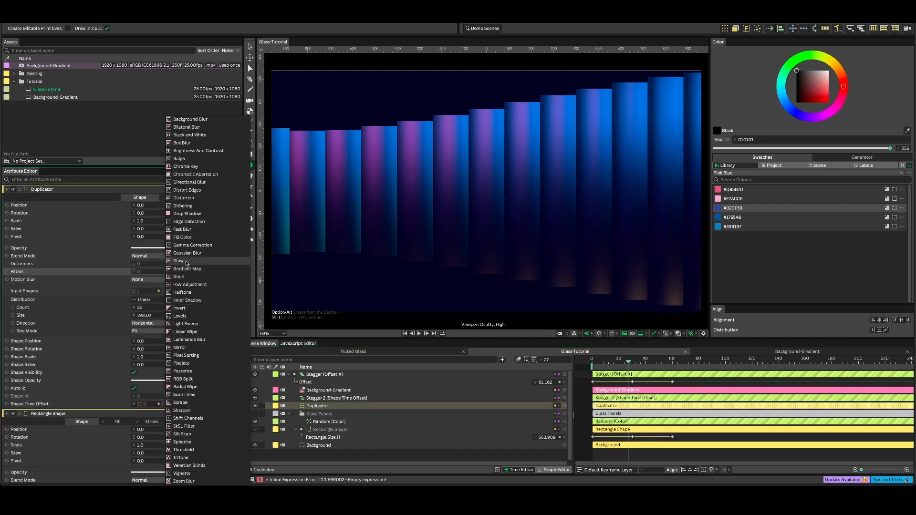
pyautogui.click(178, 261)
pyautogui.press('space')
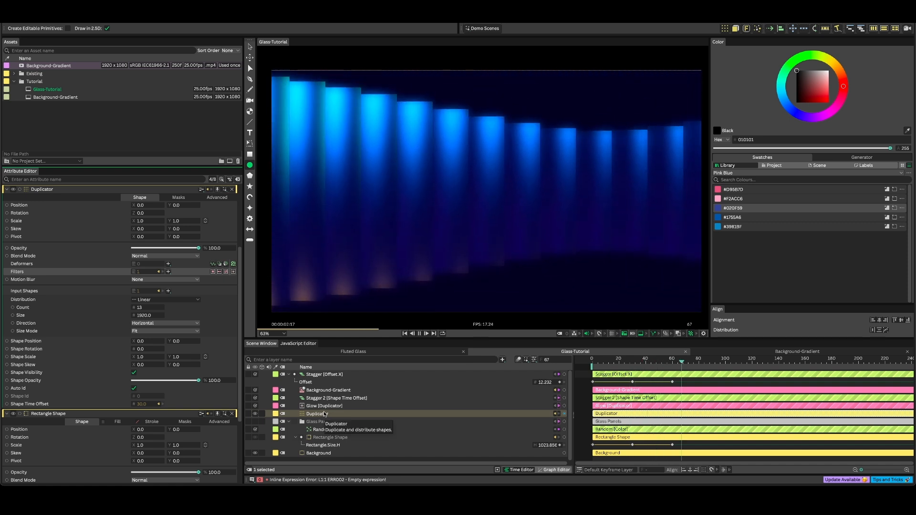
pyautogui.press('space')
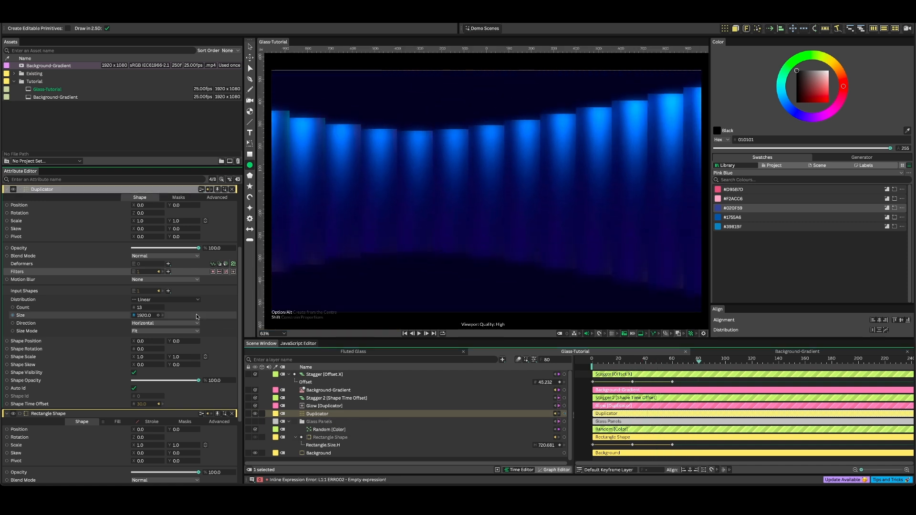
# Add a Grain filter to the Duplicator and play back the finished fluted glass animation
pyautogui.click(168, 271)
pyautogui.click(179, 277)
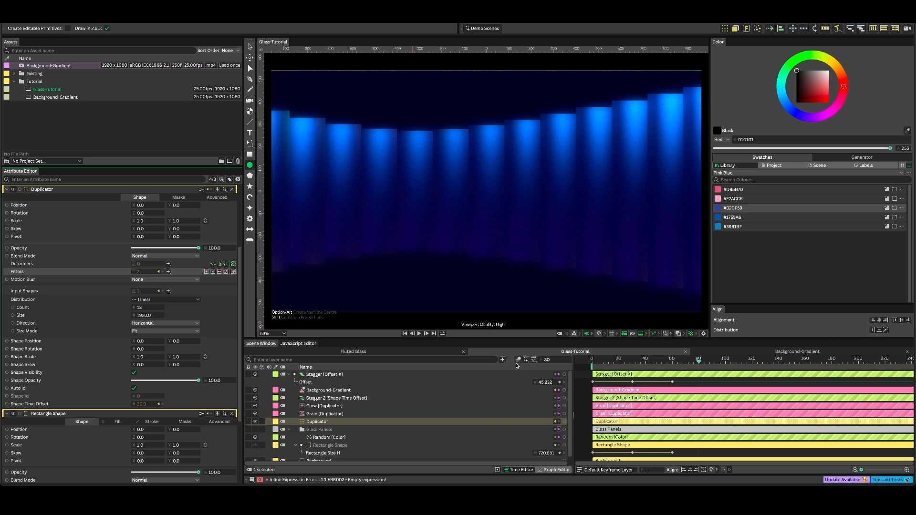
pyautogui.press('space')
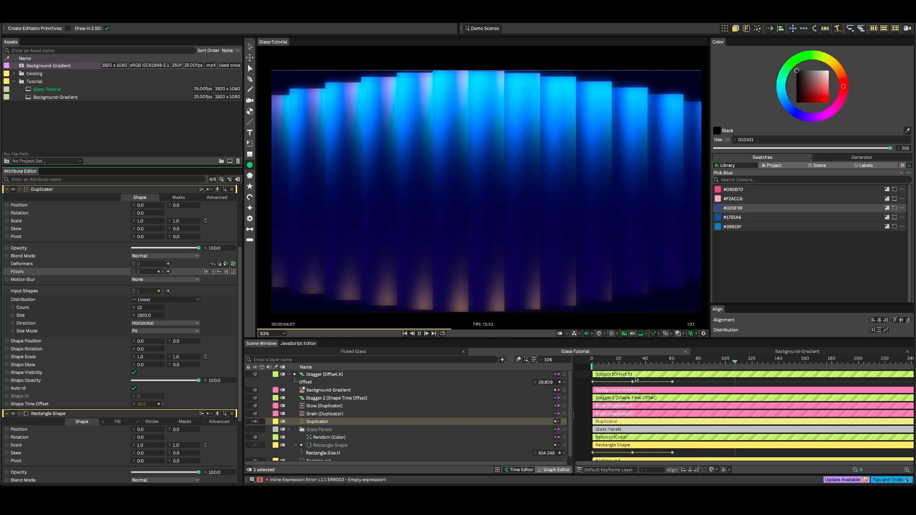